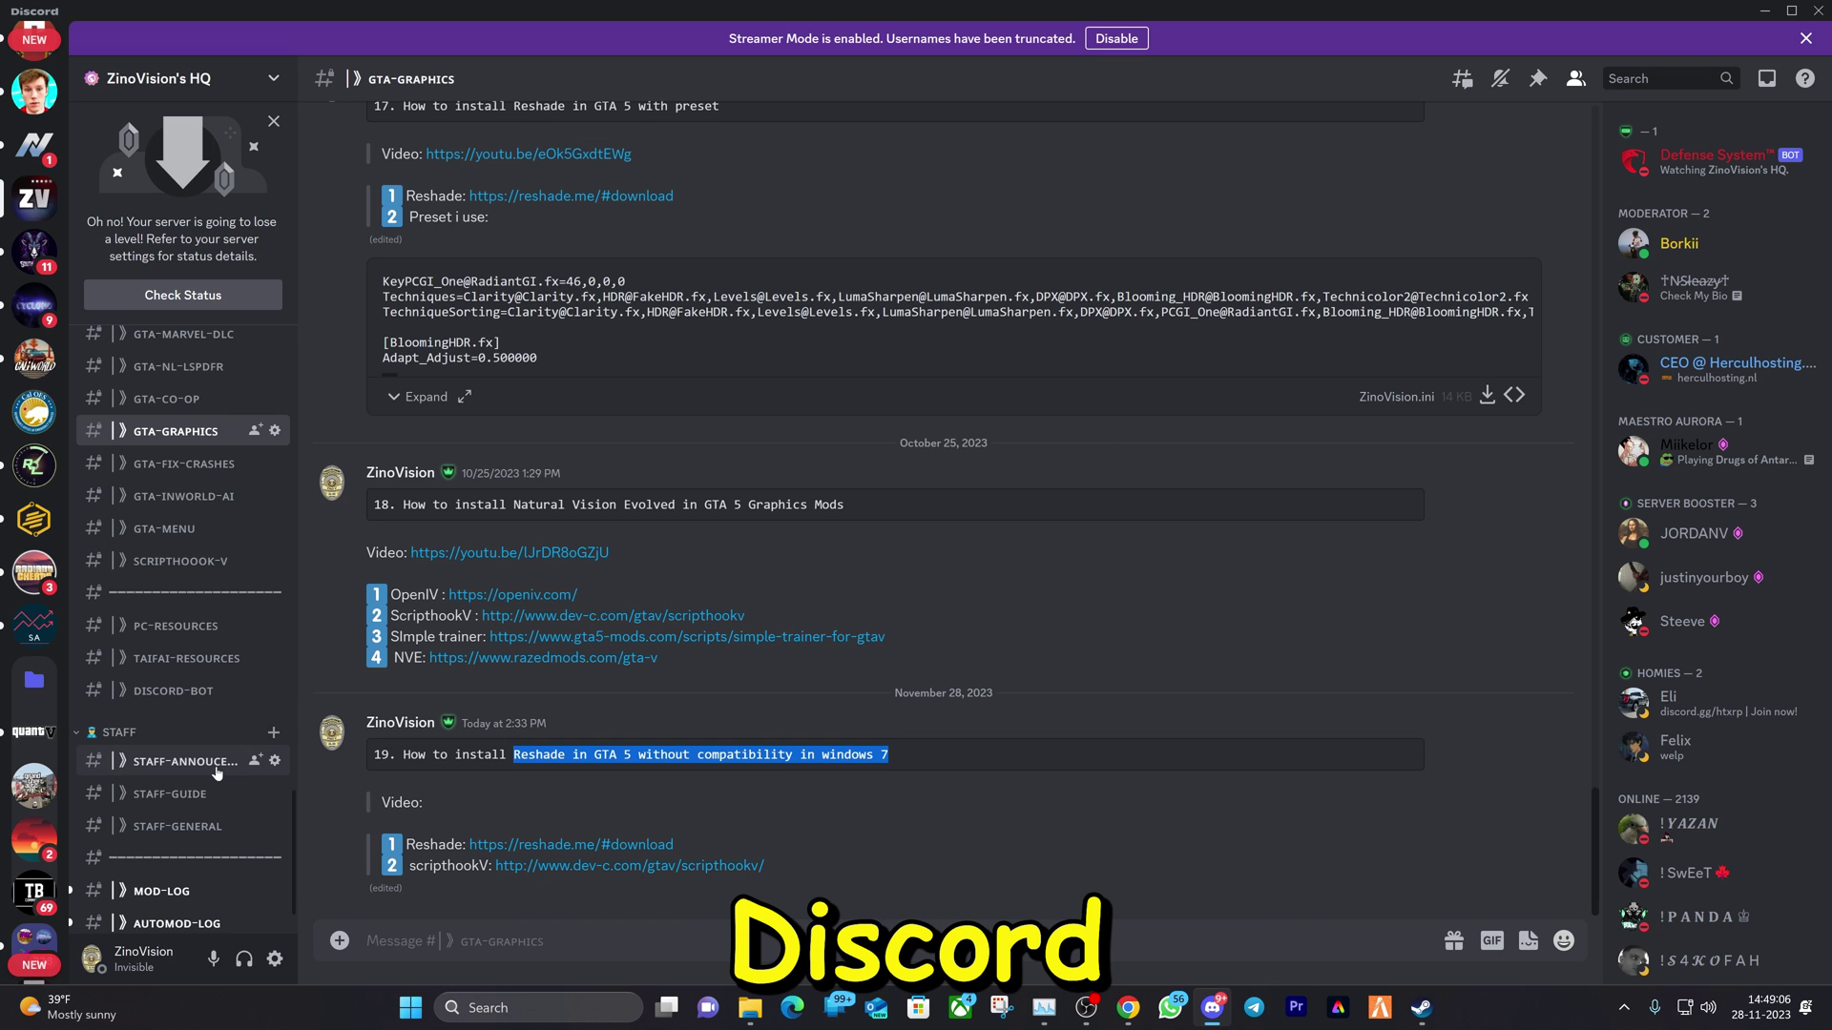
Step: Look through the LSPDFR-INSTALL channel, then return to the GTA-GRAPHICS ReShade guide
{"action": "scroll", "coordinate": [200, 775], "scroll_direction": "up", "scroll_amount": 10}
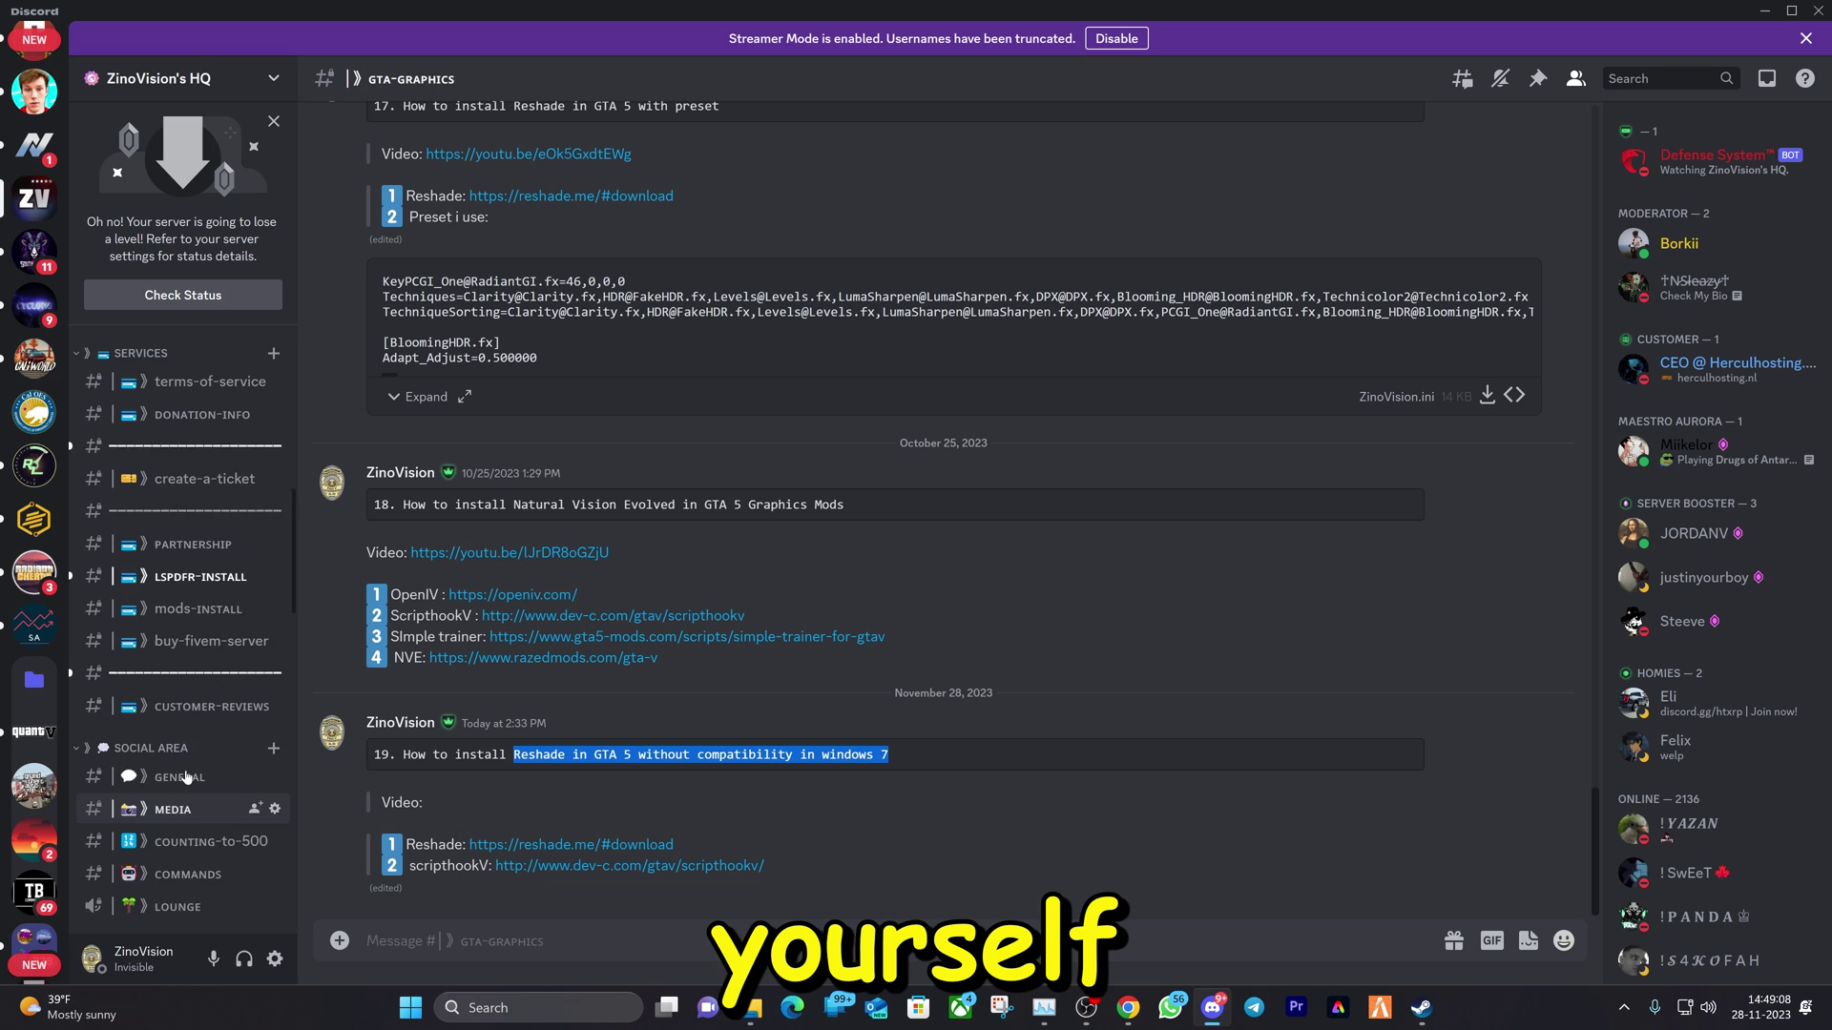
{"action": "scroll", "coordinate": [186, 778], "scroll_direction": "down", "scroll_amount": 10}
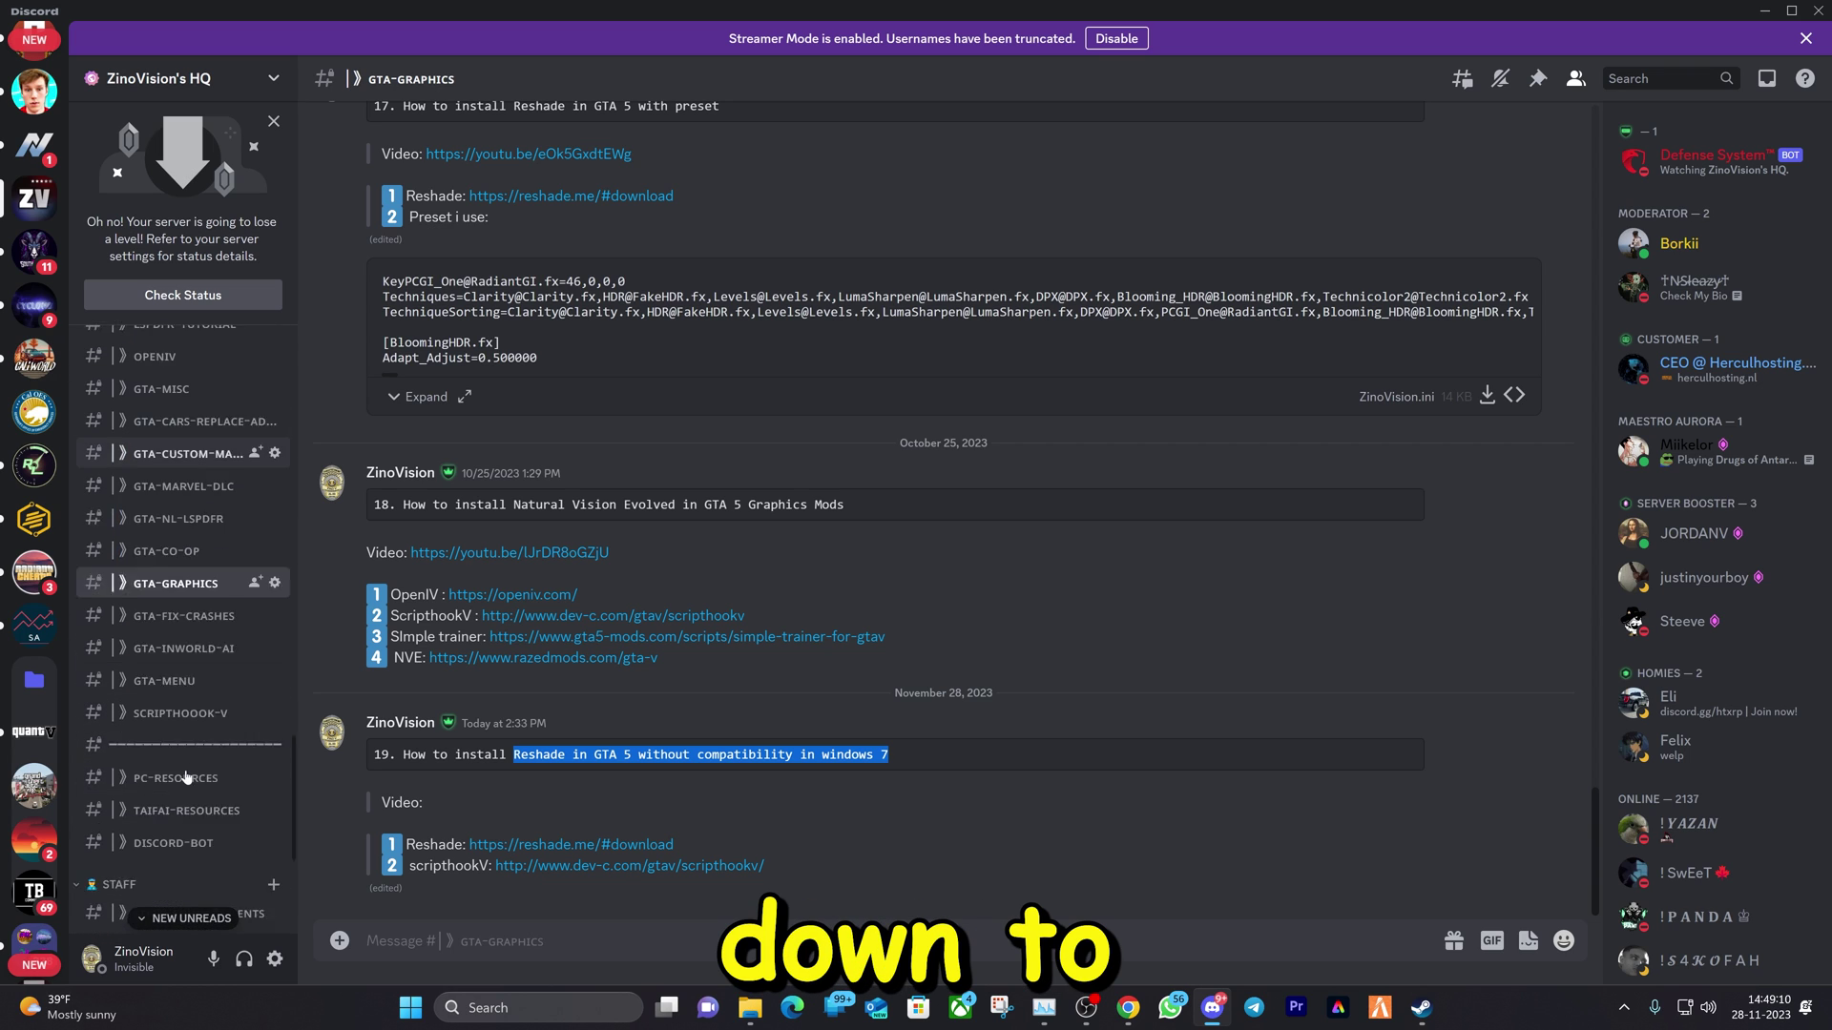
{"action": "scroll", "coordinate": [239, 764], "scroll_direction": "up", "scroll_amount": 5}
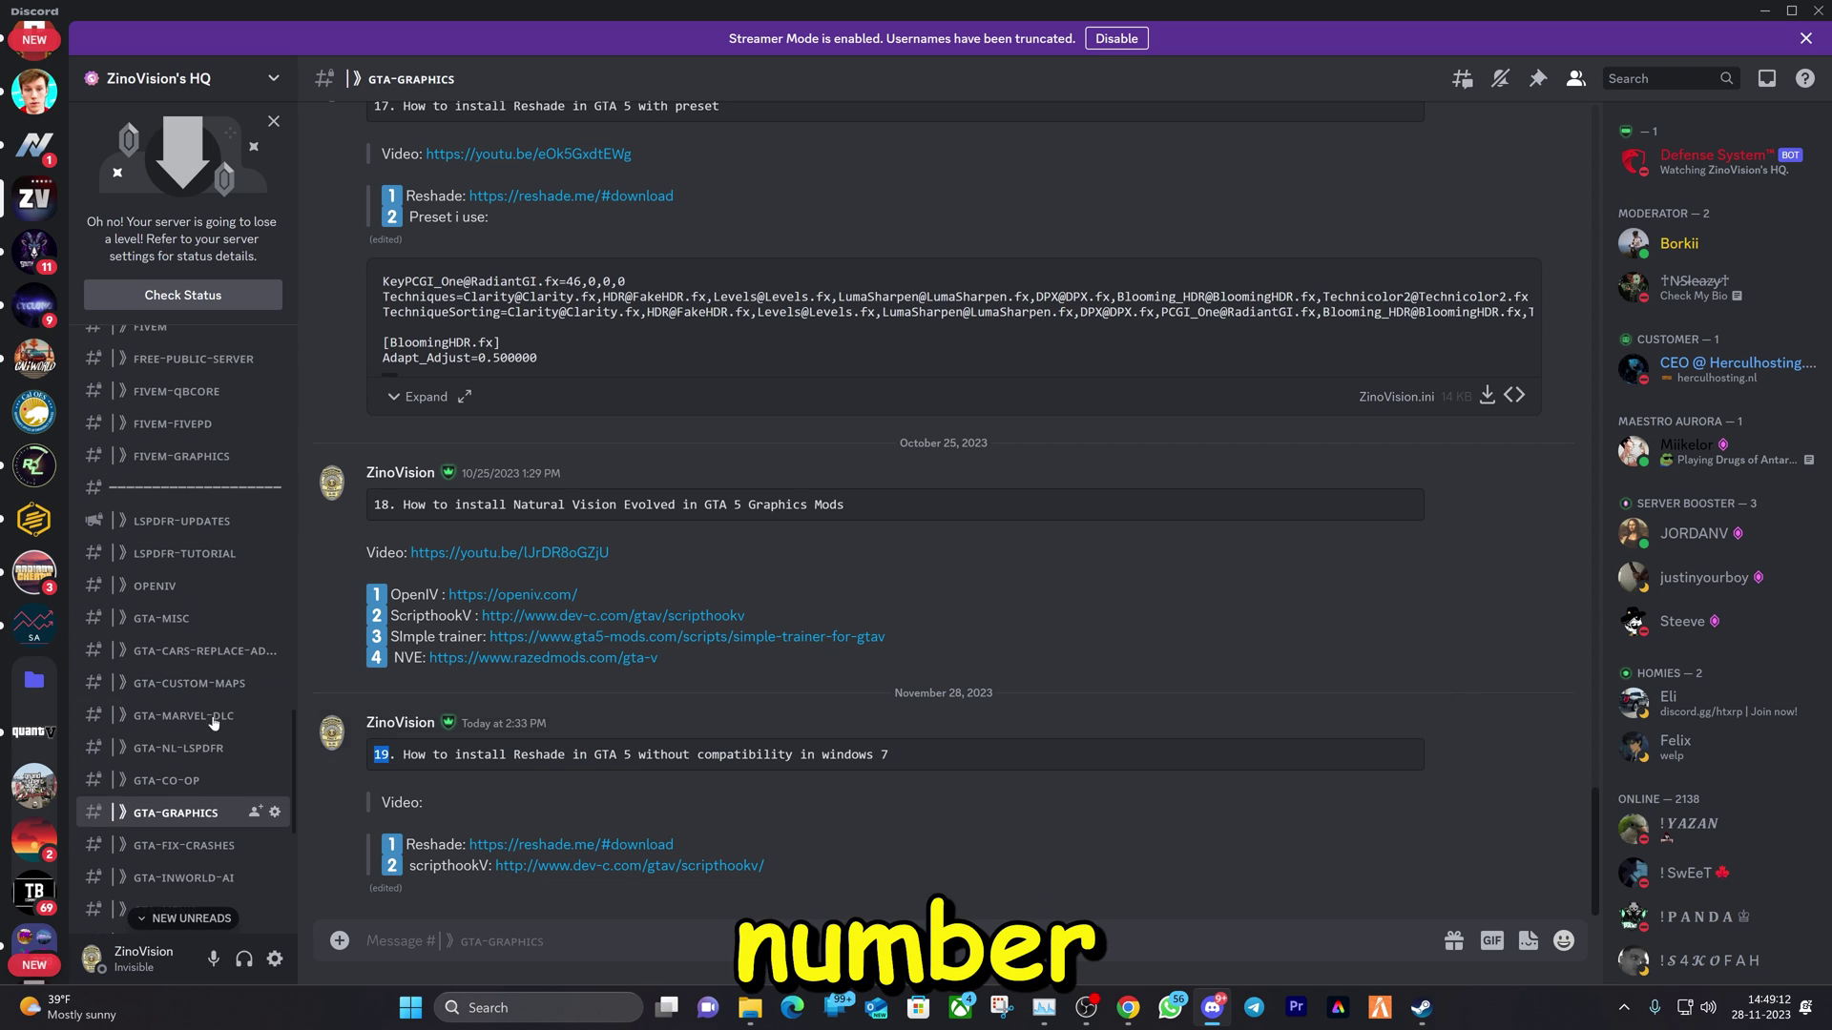
{"action": "scroll", "coordinate": [214, 724], "scroll_direction": "up", "scroll_amount": 10}
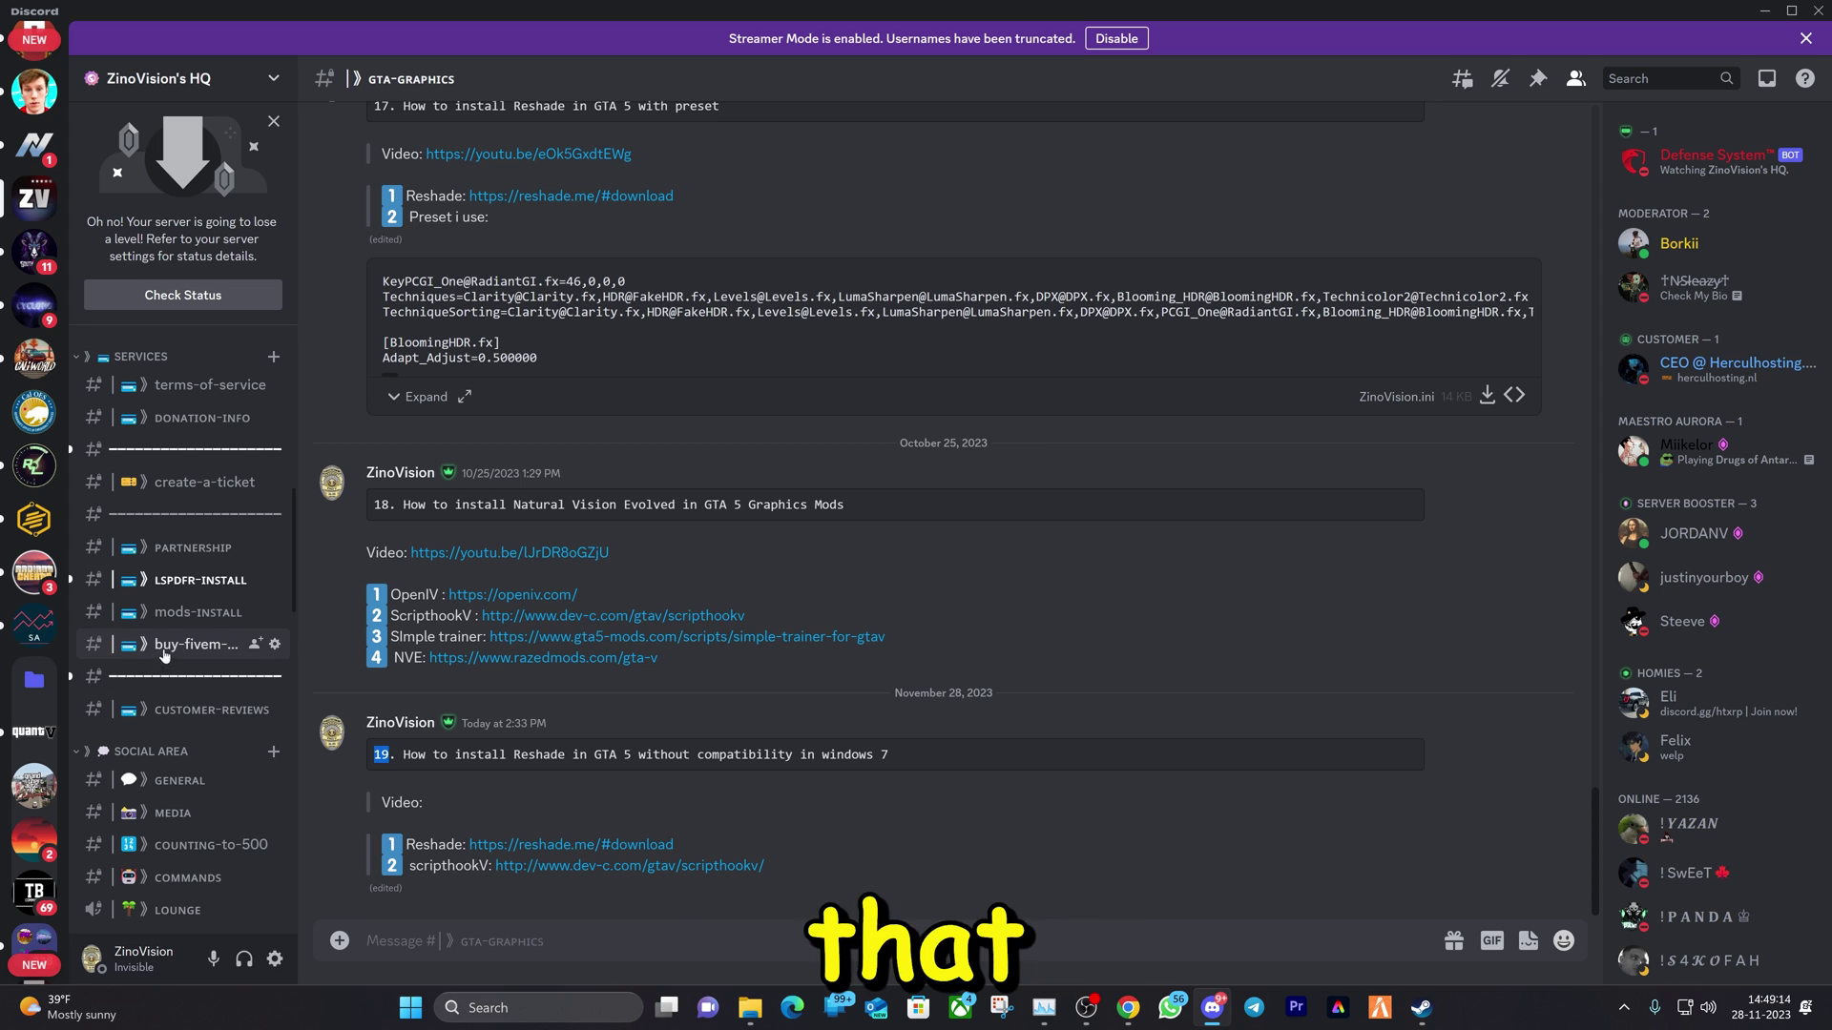
{"action": "left_click", "coordinate": [173, 582]}
{"action": "scroll", "coordinate": [597, 596], "scroll_direction": "up", "scroll_amount": 4}
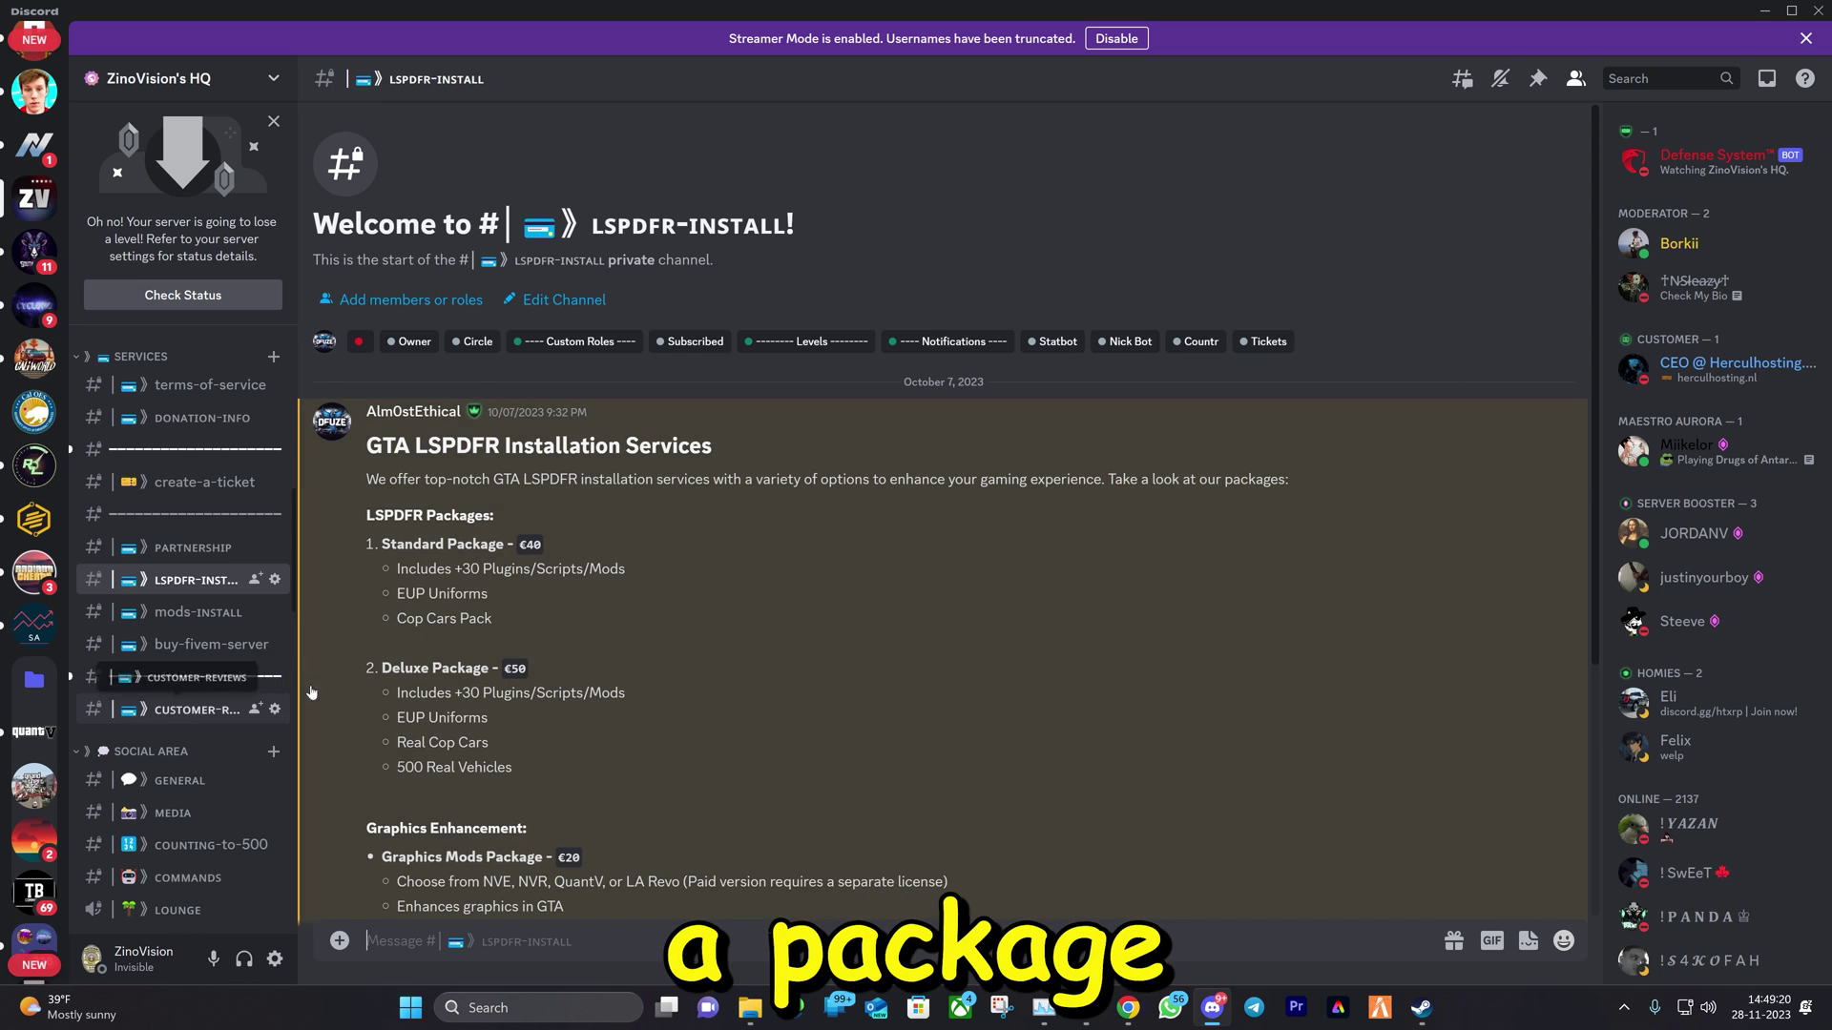
{"action": "left_click_drag", "start_coordinate": [311, 692], "coordinate": [453, 637]}
{"action": "scroll", "coordinate": [220, 659], "scroll_direction": "down", "scroll_amount": 10}
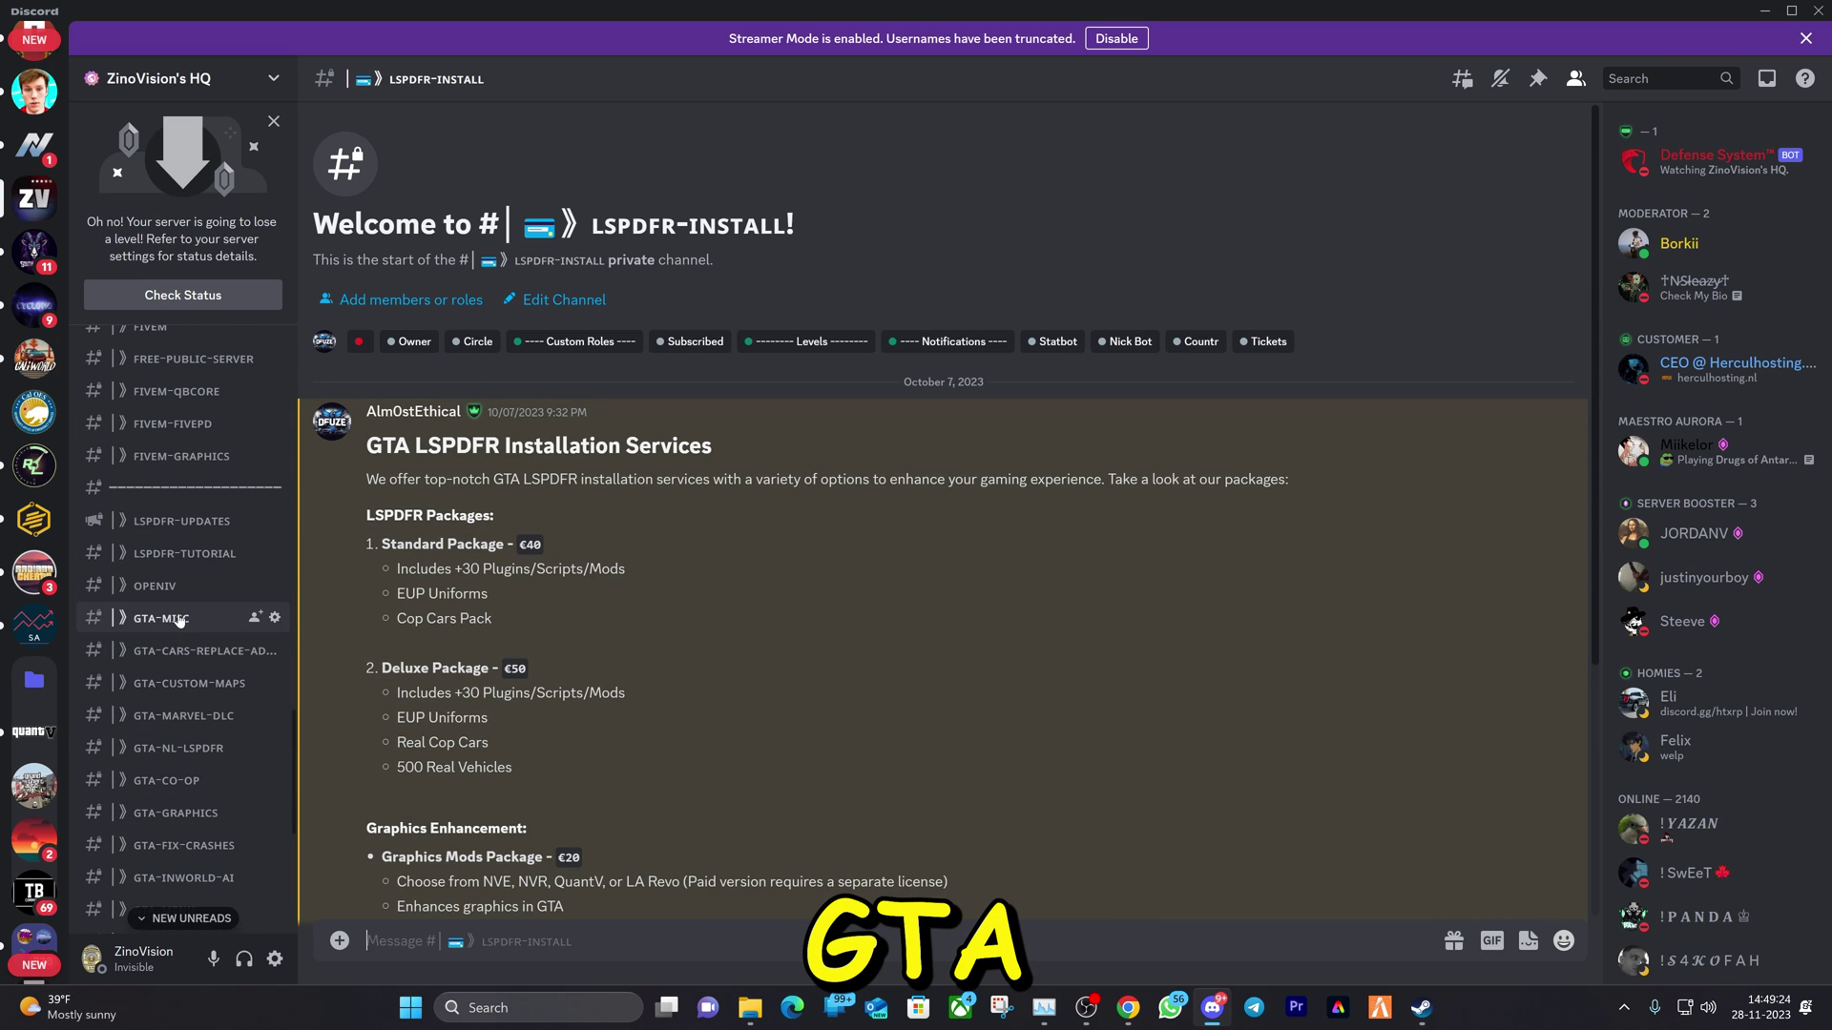
{"action": "scroll", "coordinate": [159, 683], "scroll_direction": "down", "scroll_amount": 3}
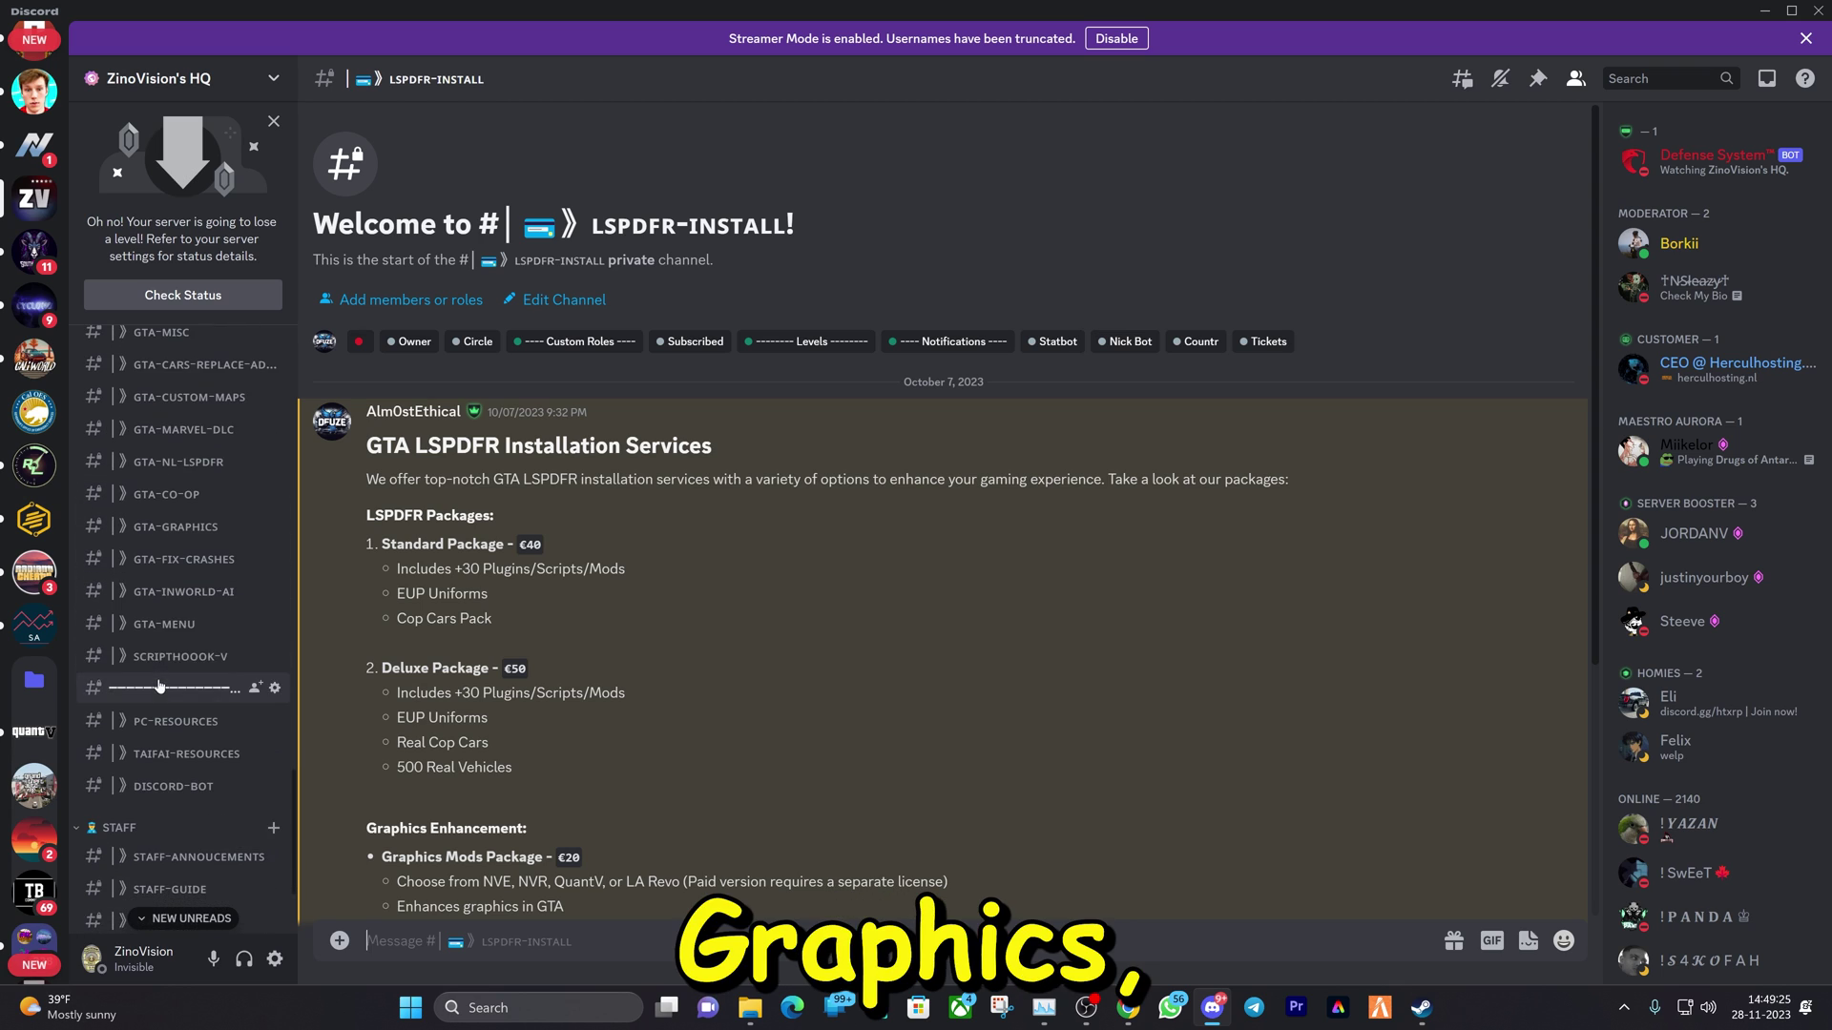
{"action": "left_click", "coordinate": [186, 525]}
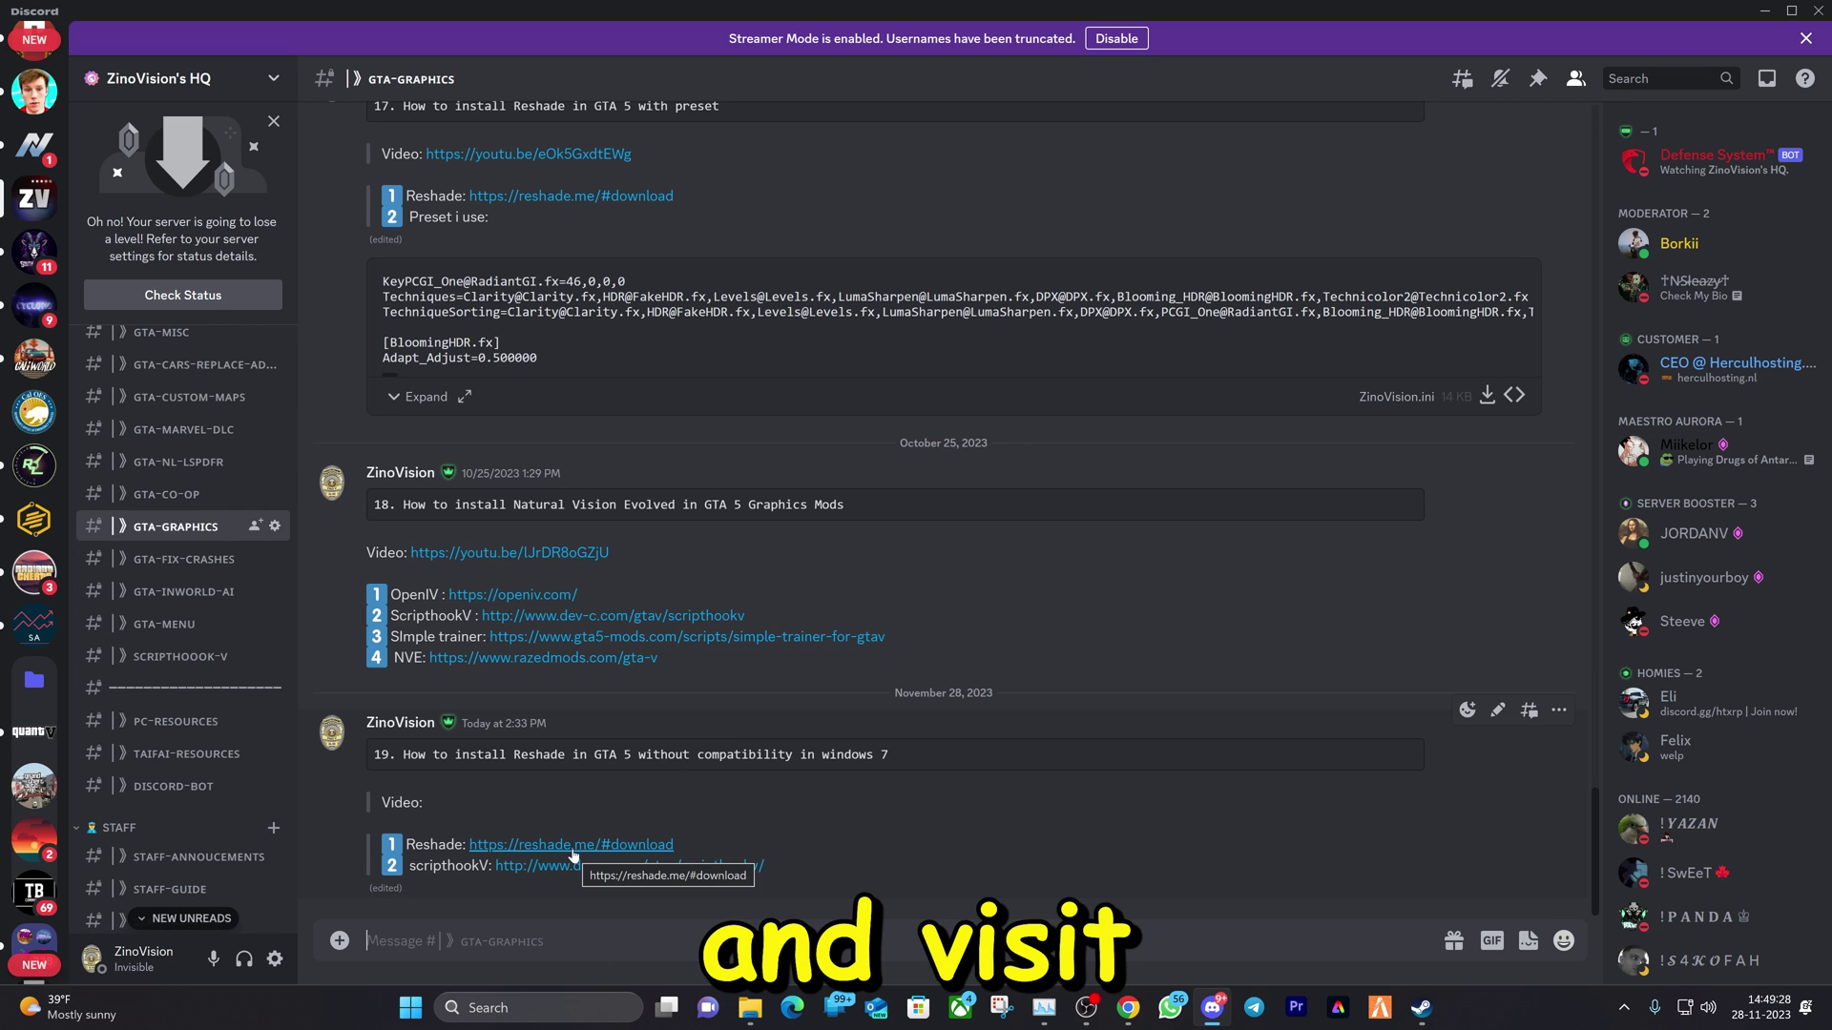
Step: Download the ReShade 5.9.2 installer from reshade.me and the Script Hook V zip
{"action": "left_click", "coordinate": [601, 846]}
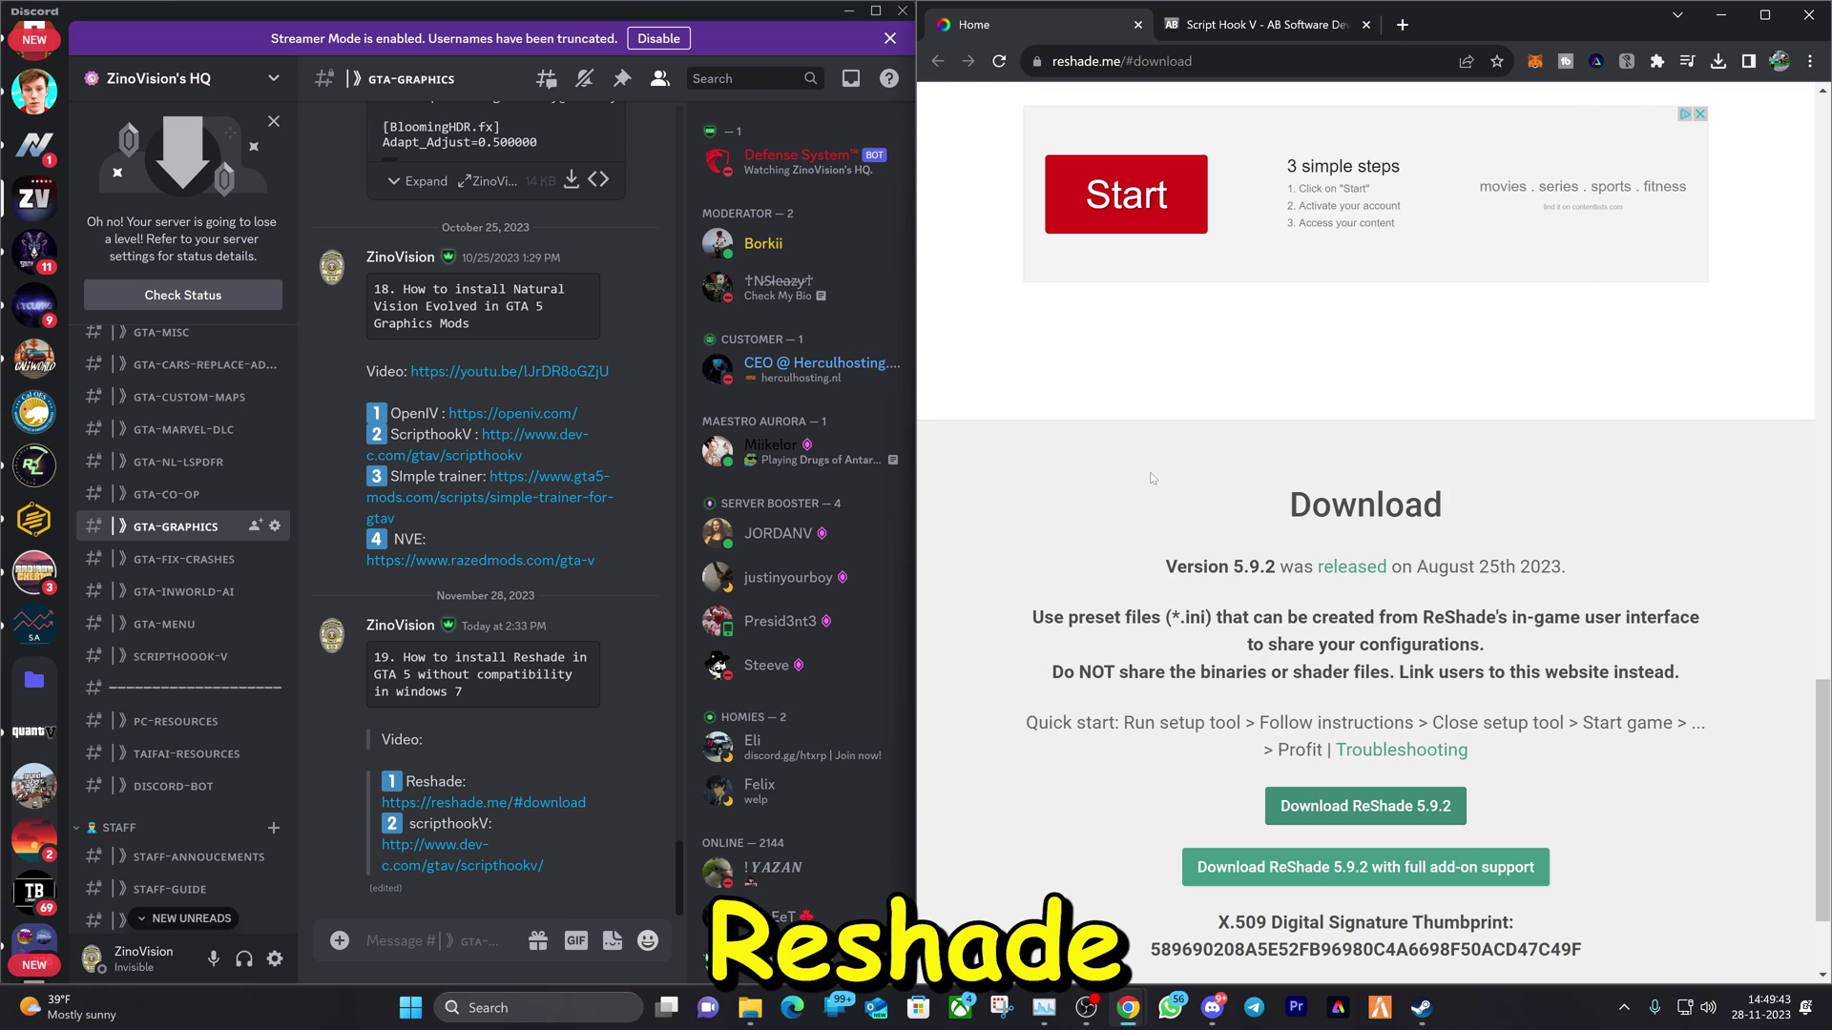
{"action": "left_click", "coordinate": [1310, 817]}
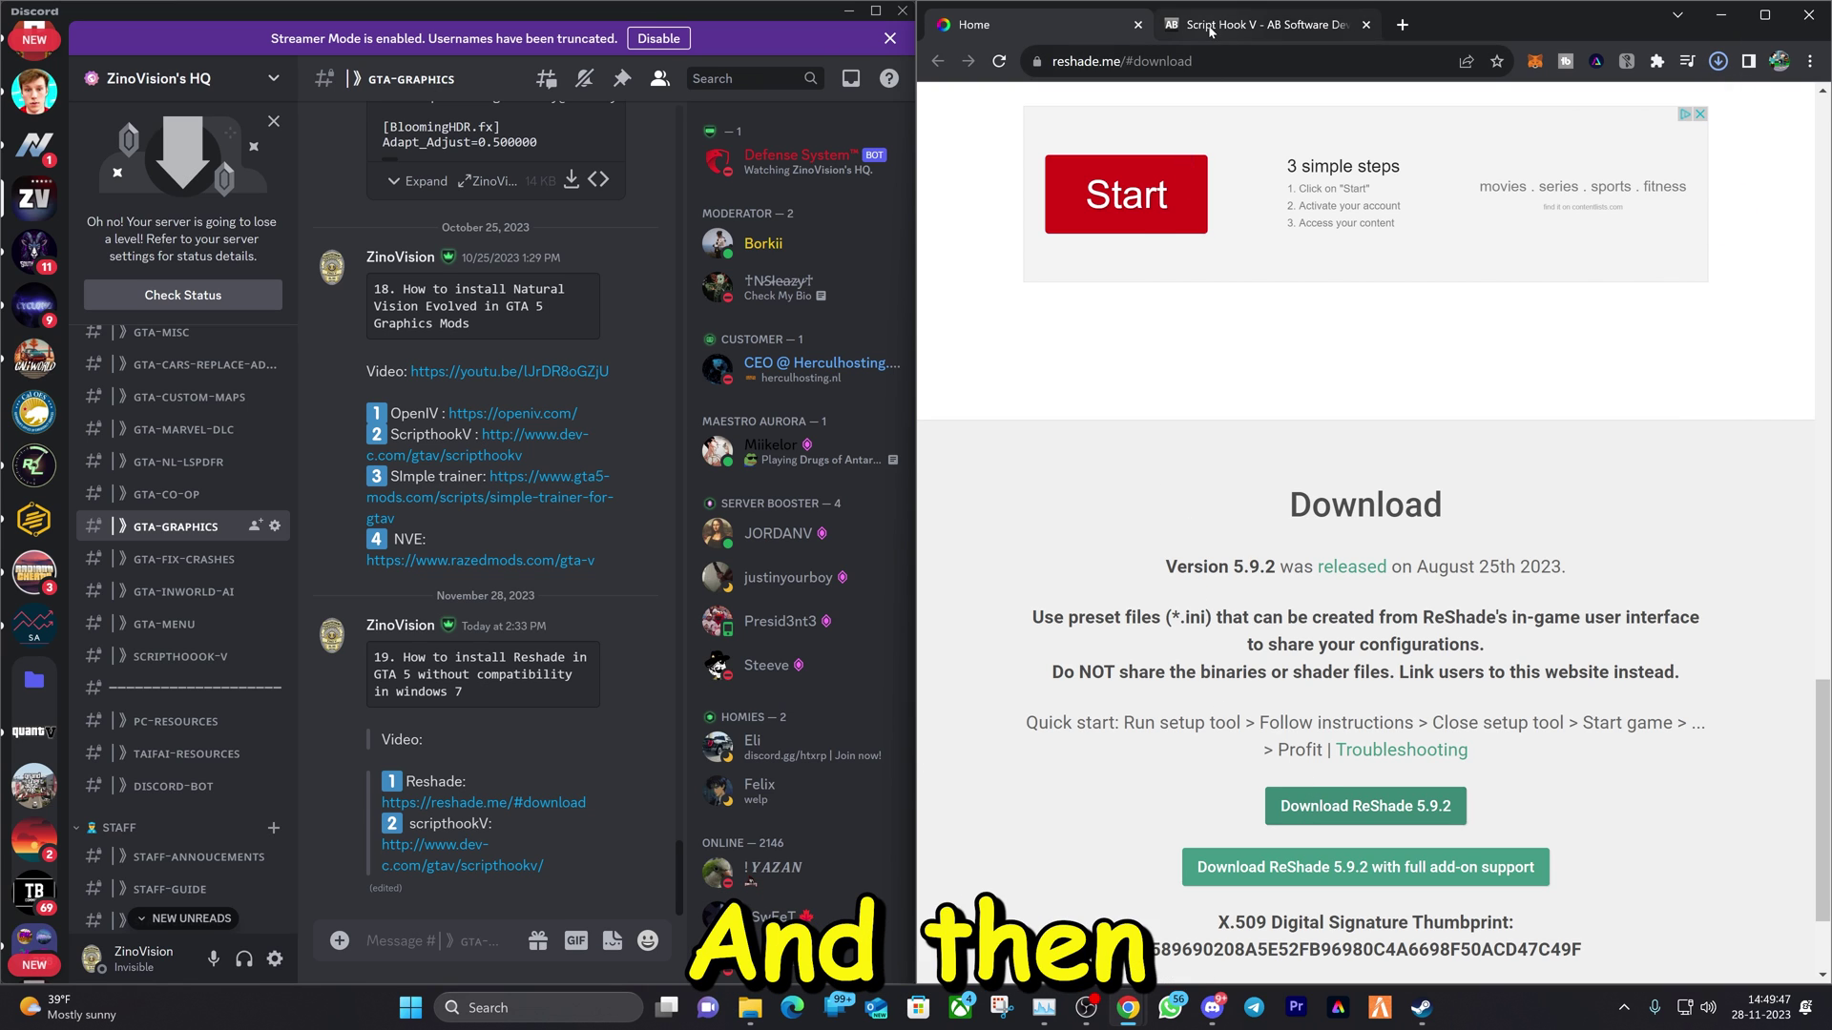
{"action": "left_click", "coordinate": [1252, 24]}
{"action": "scroll", "coordinate": [1663, 730], "scroll_direction": "down", "scroll_amount": 1}
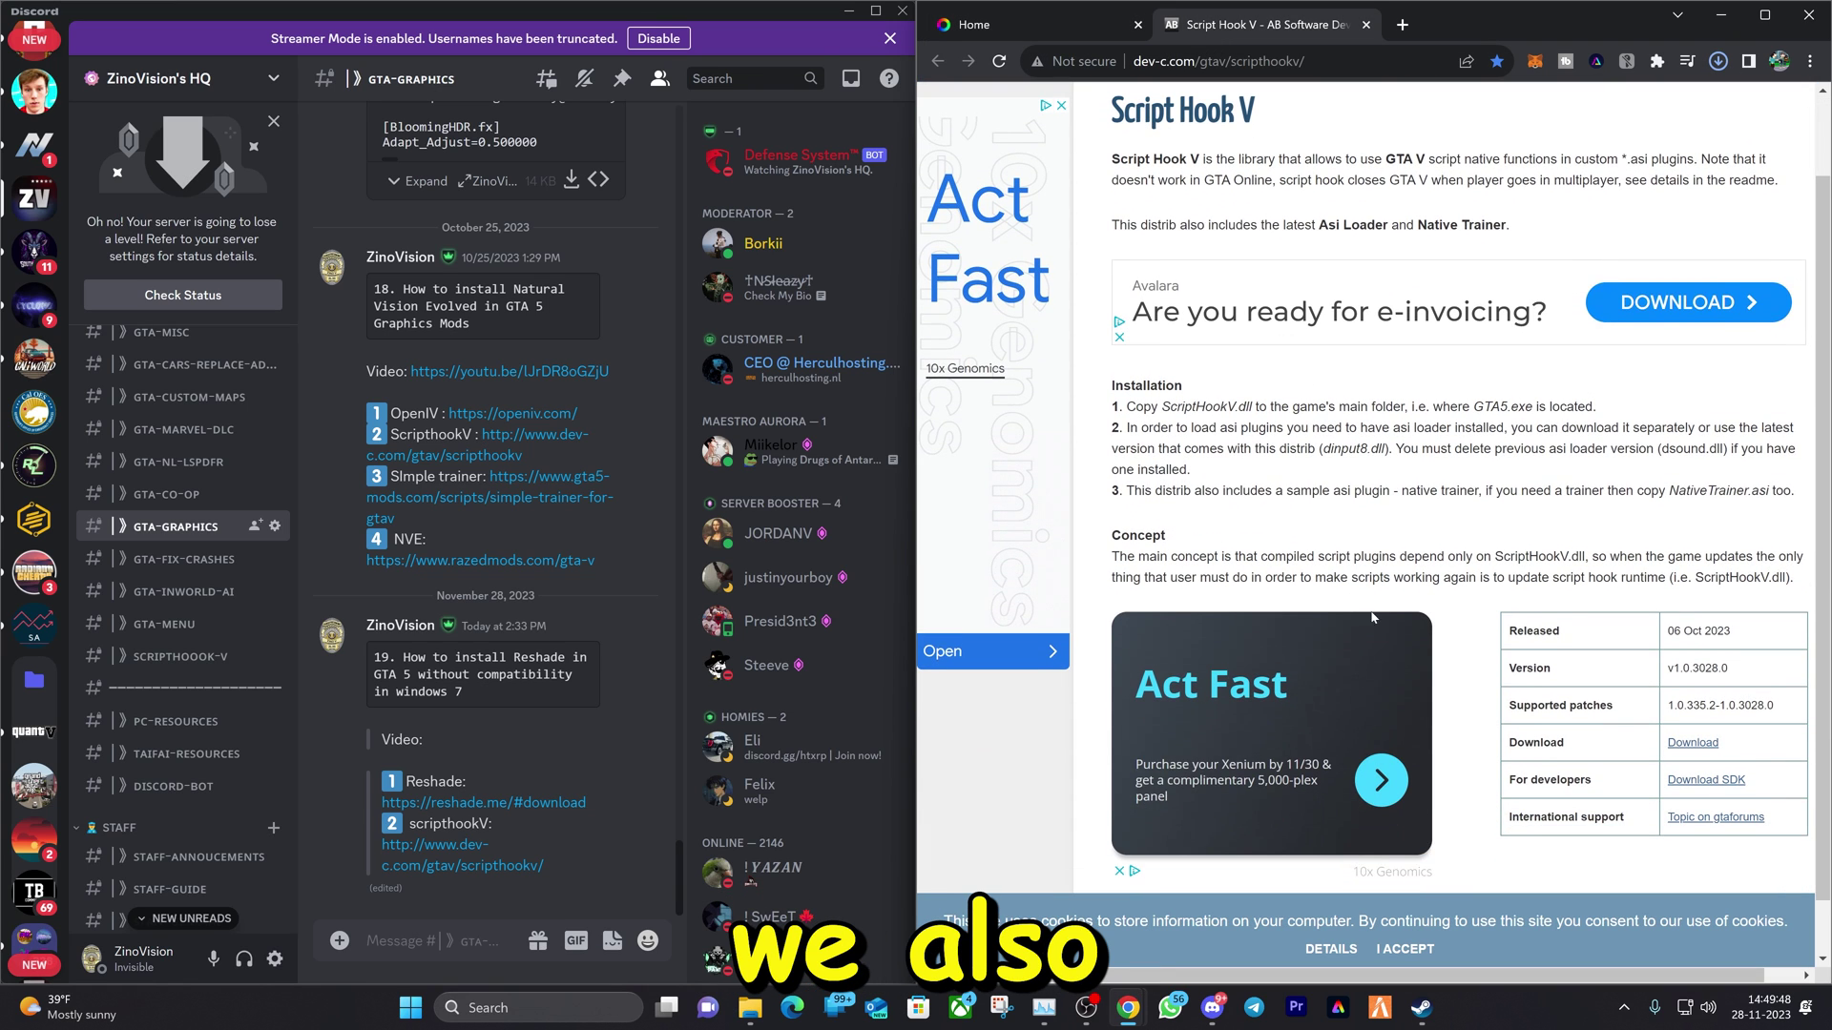
{"action": "left_click", "coordinate": [1686, 752]}
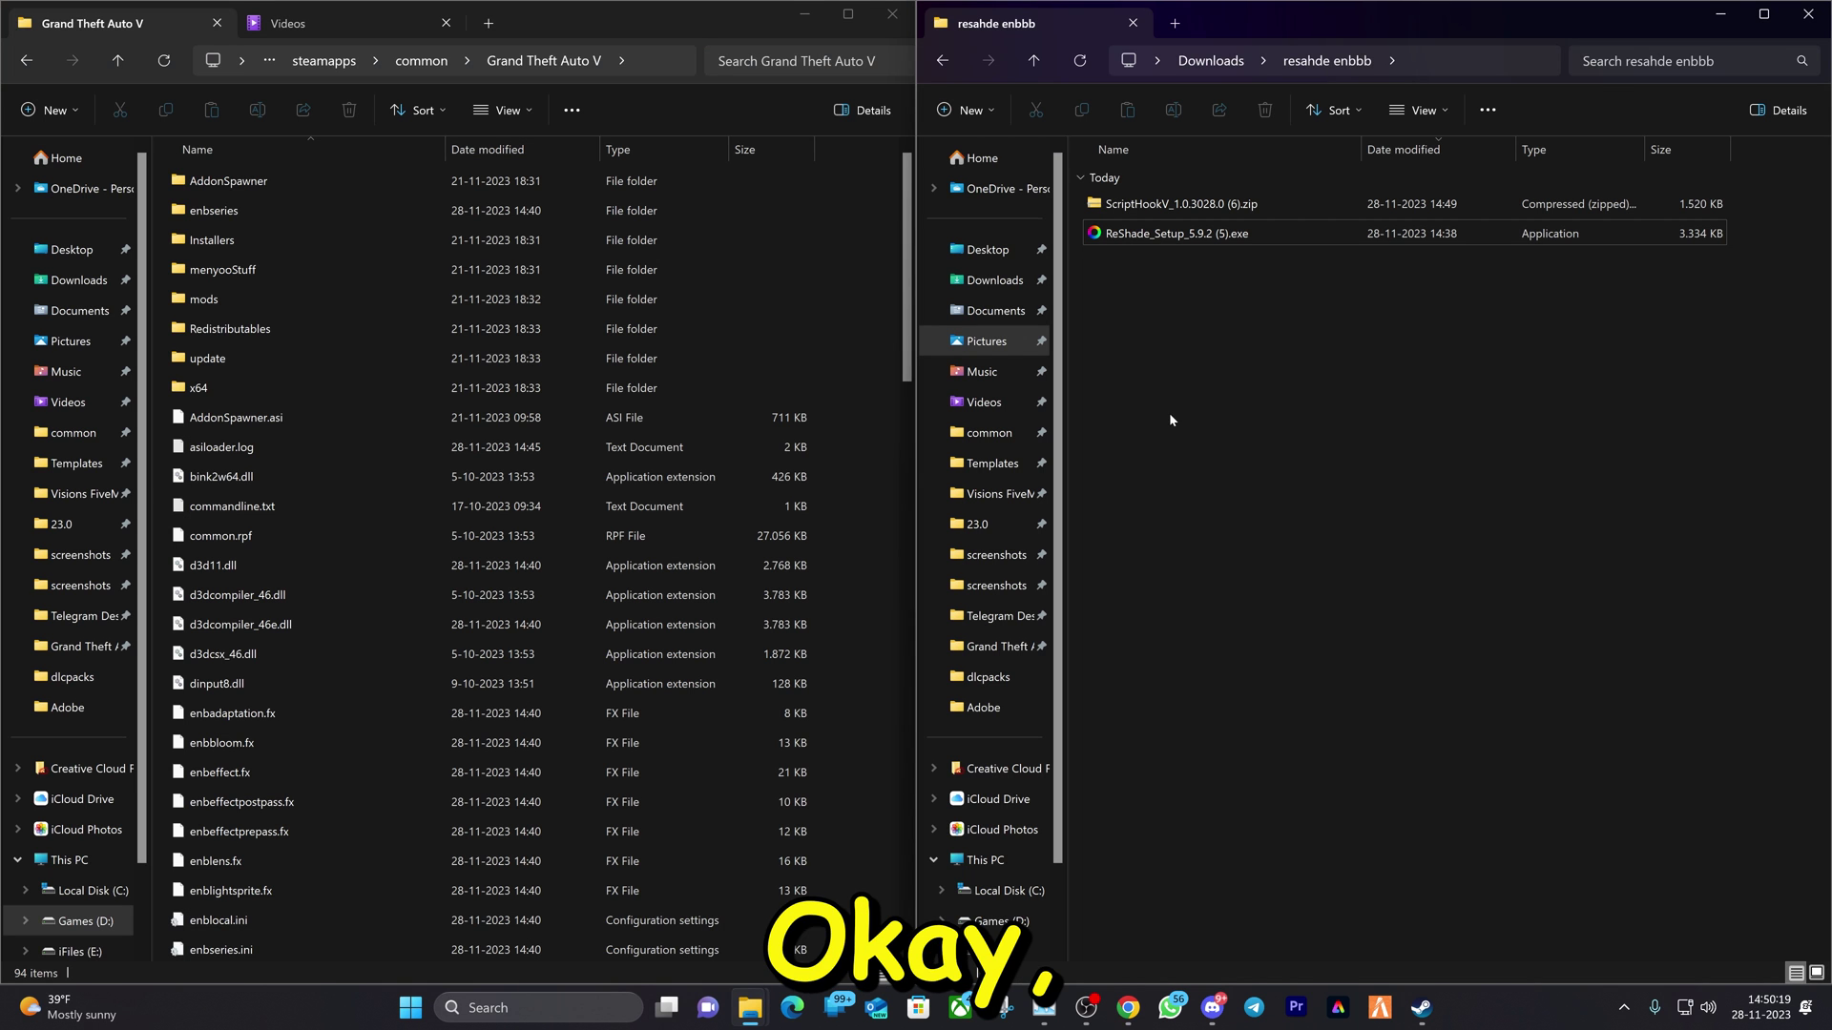
Step: Bring the Grand Theft Auto V folder window forward and select ReShade_Setup_5.9.2 (5).exe
{"action": "left_click", "coordinate": [837, 328]}
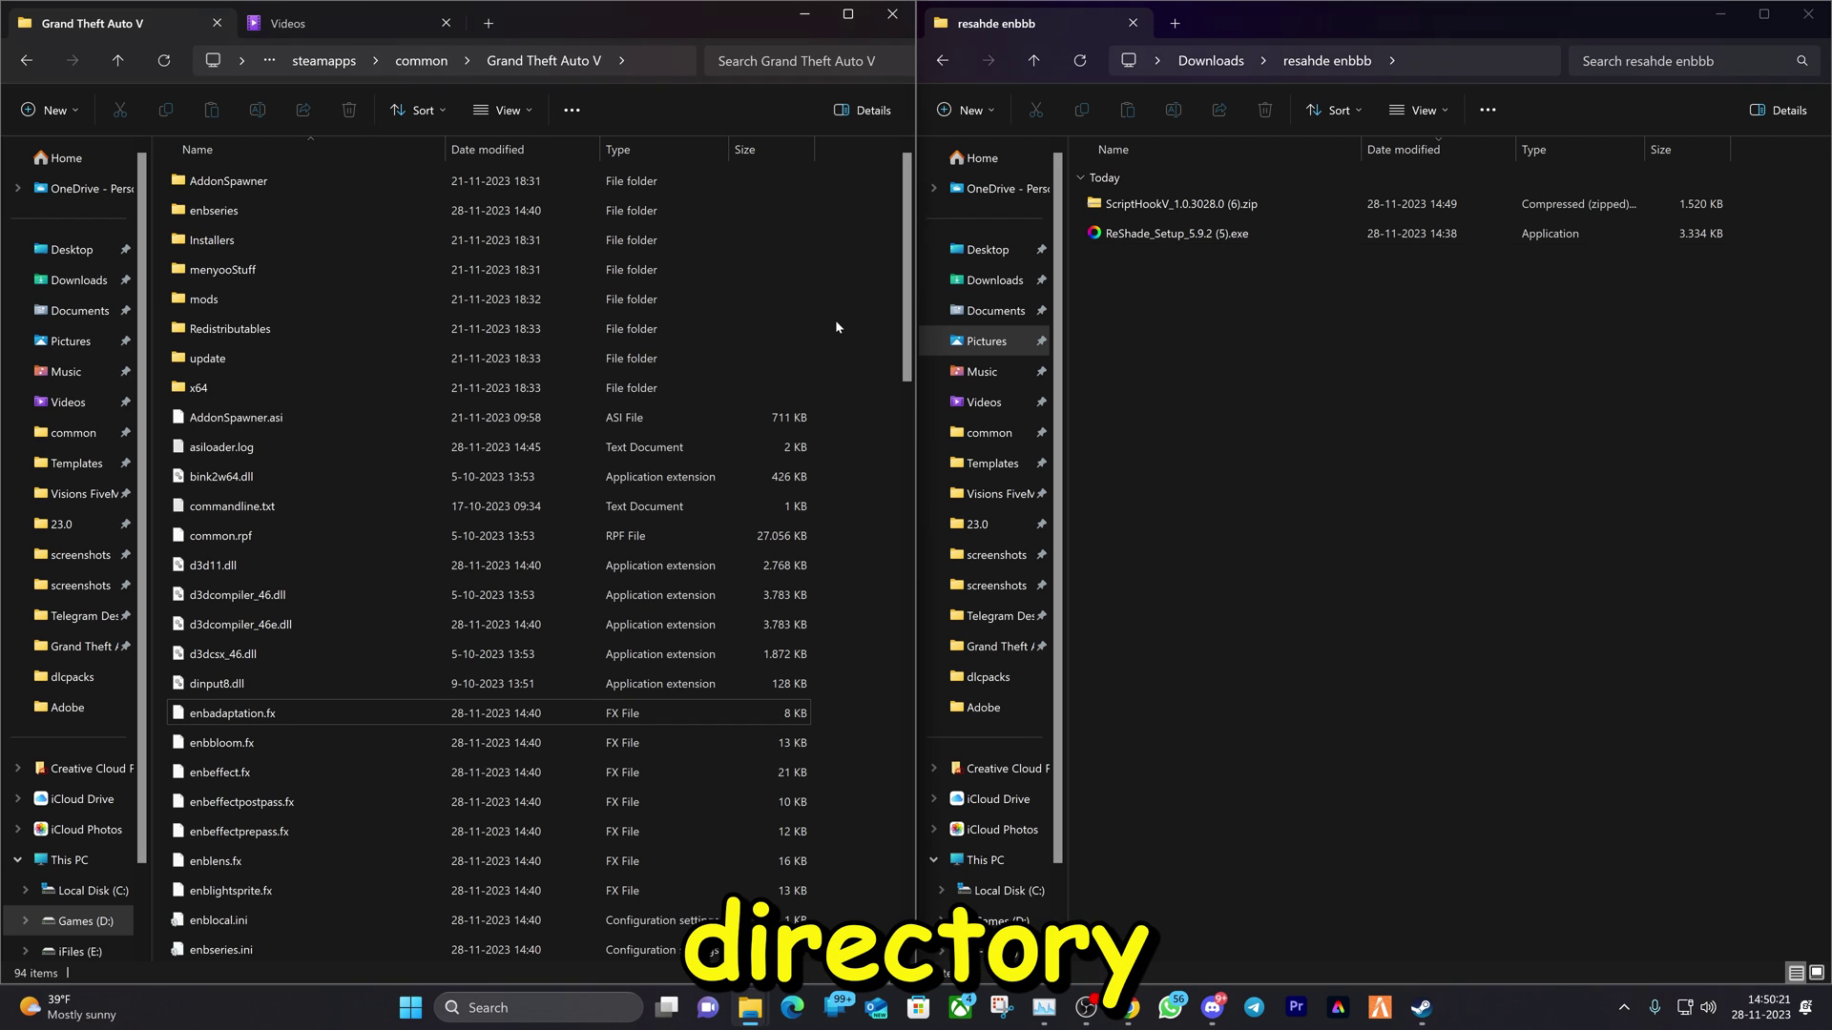
{"action": "left_click", "coordinate": [1176, 233]}
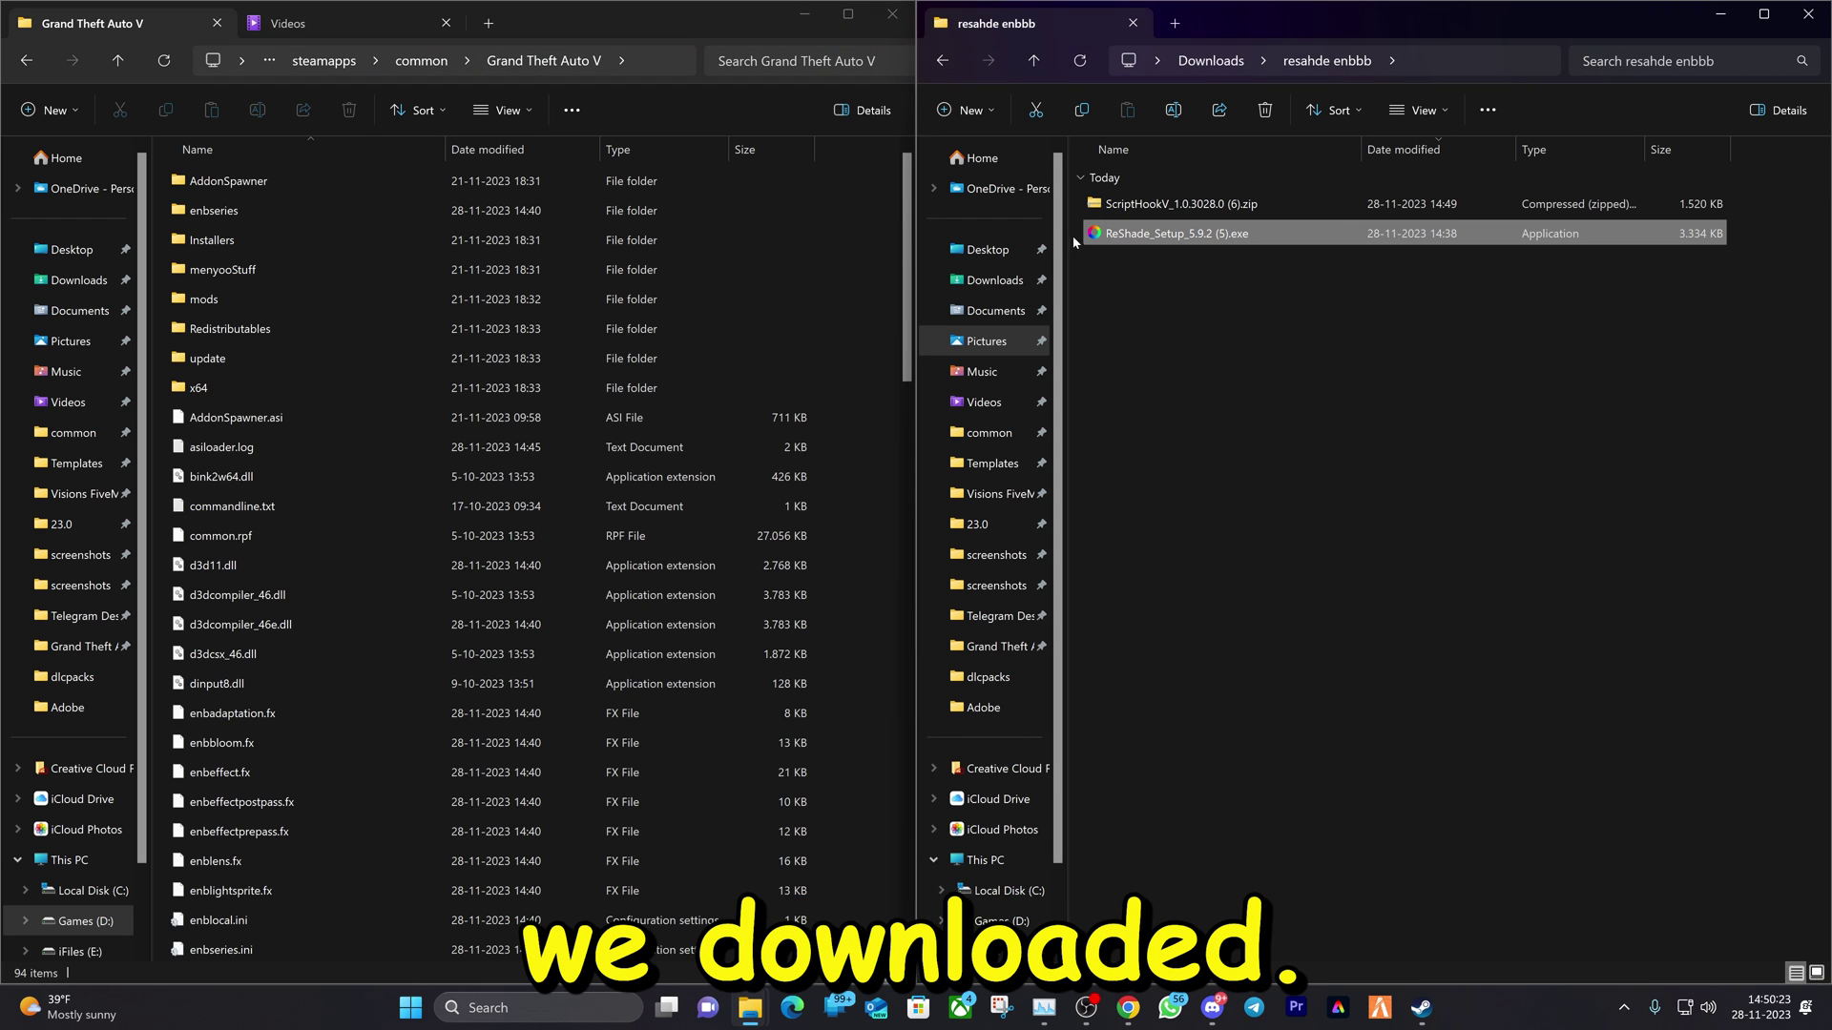
Step: Run the ReShade 5.9.2 installer and set the game's GTA5.exe as its target
{"action": "double_click", "coordinate": [1158, 237]}
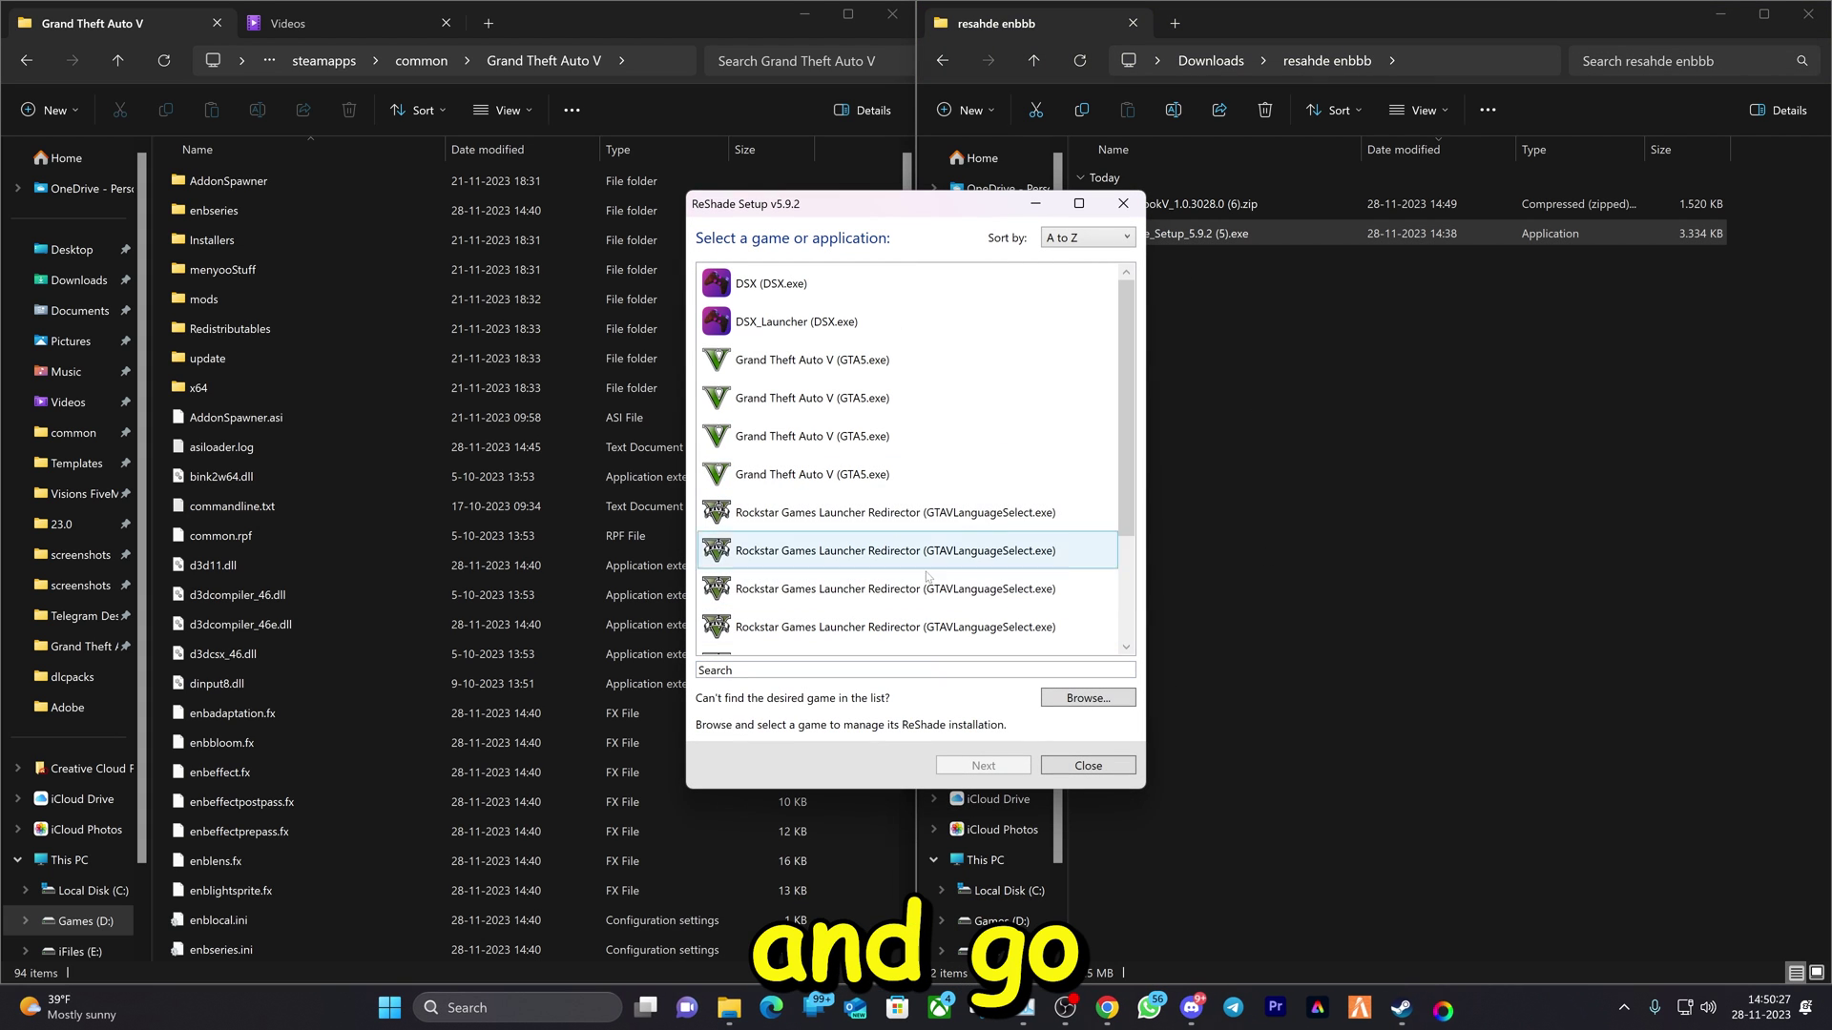
{"action": "left_click", "coordinate": [1084, 702]}
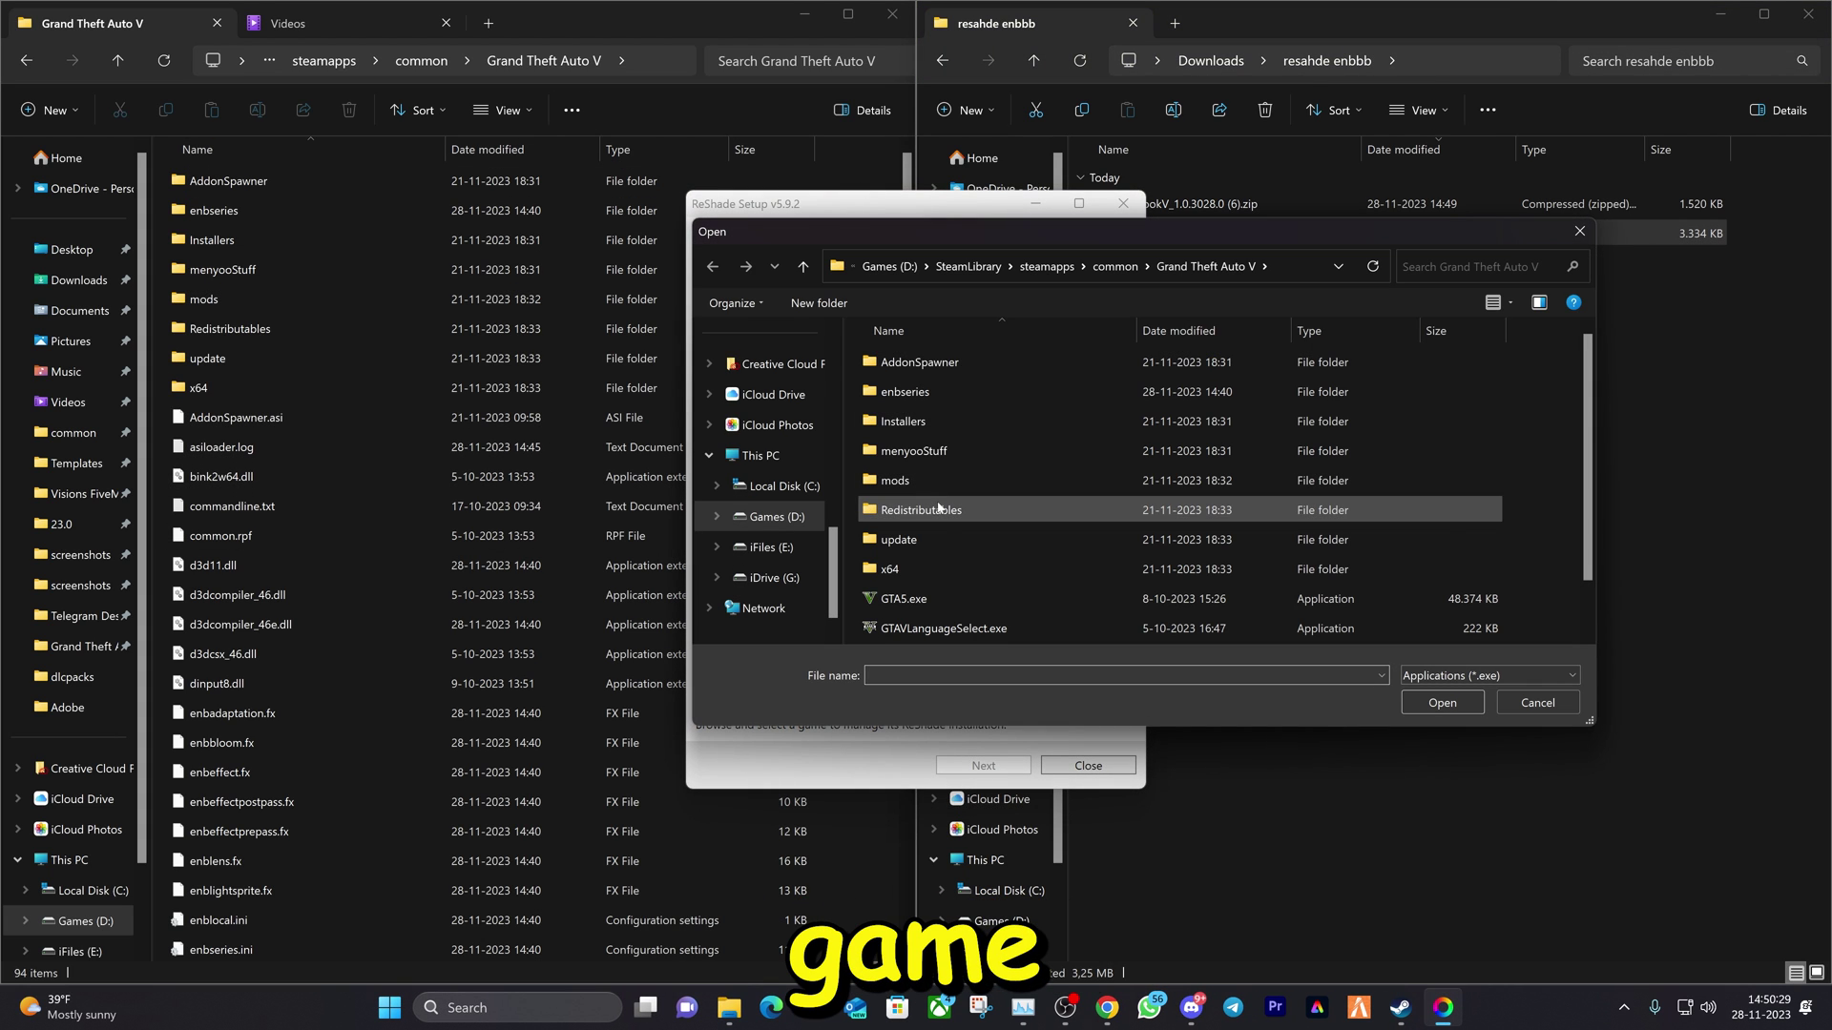
{"action": "left_click", "coordinate": [986, 598]}
{"action": "double_click", "coordinate": [986, 599]}
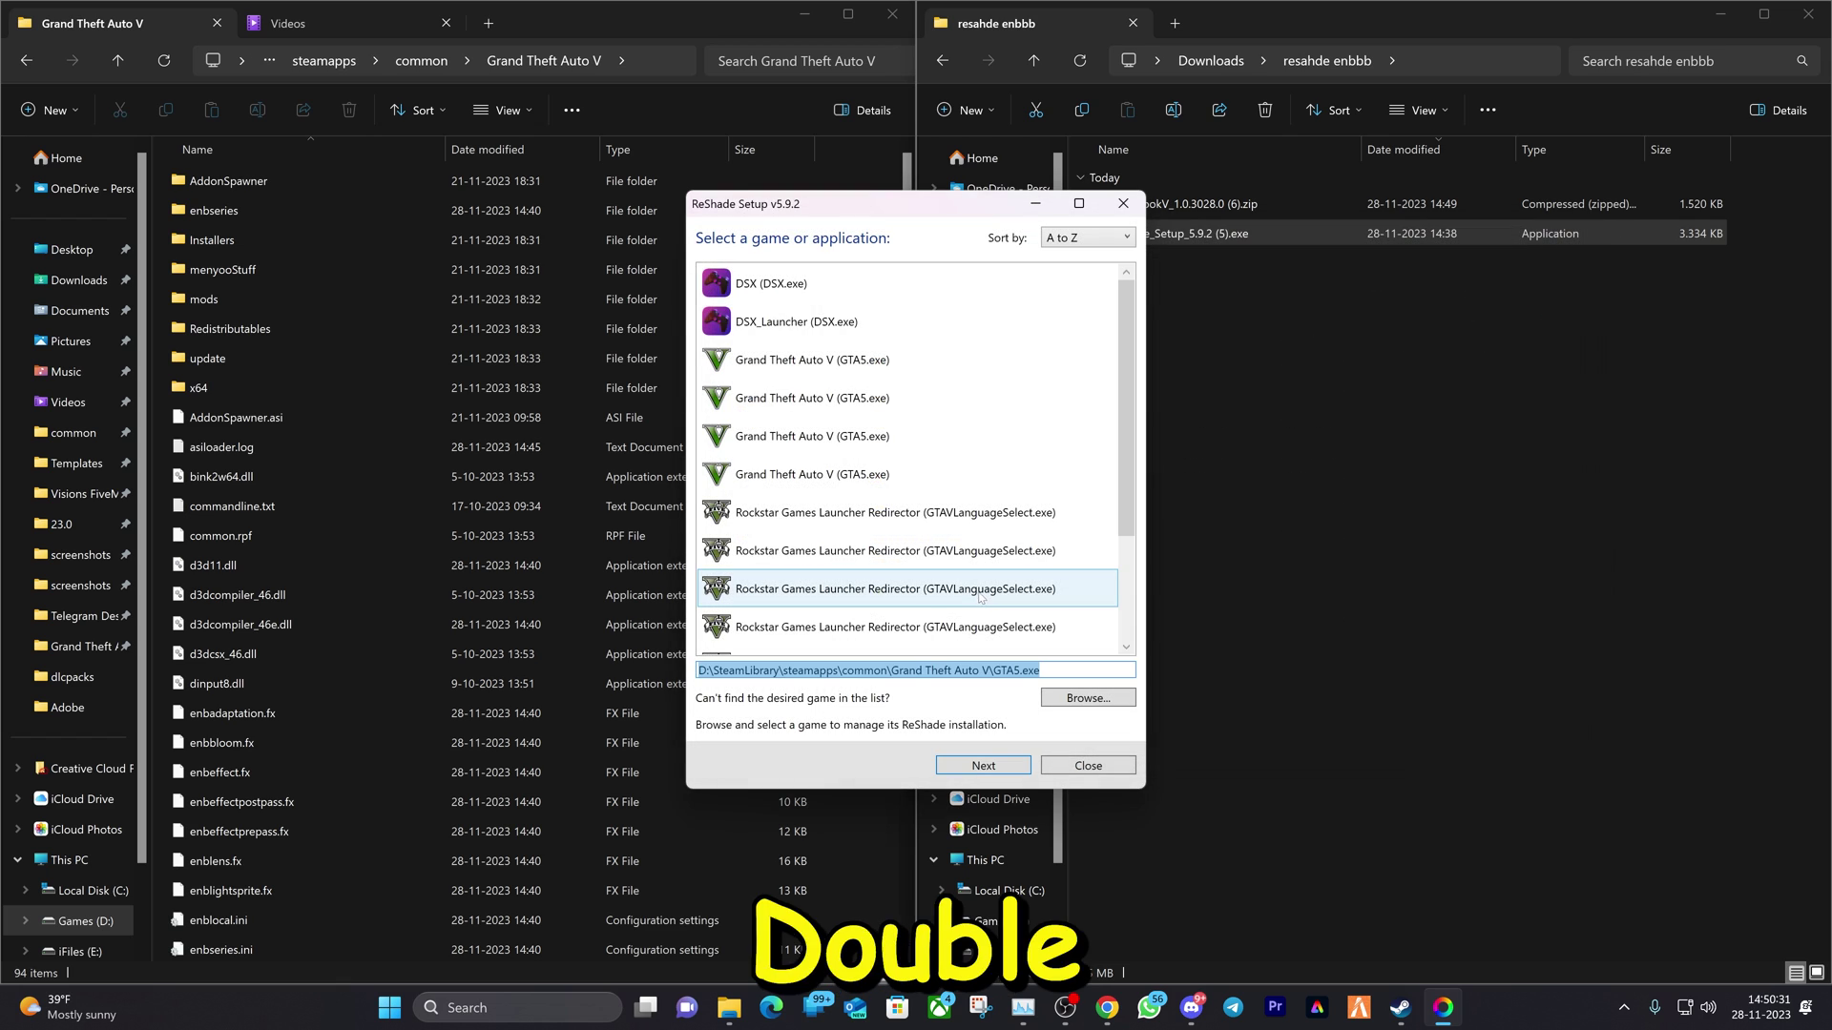
{"action": "left_click", "coordinate": [971, 766]}
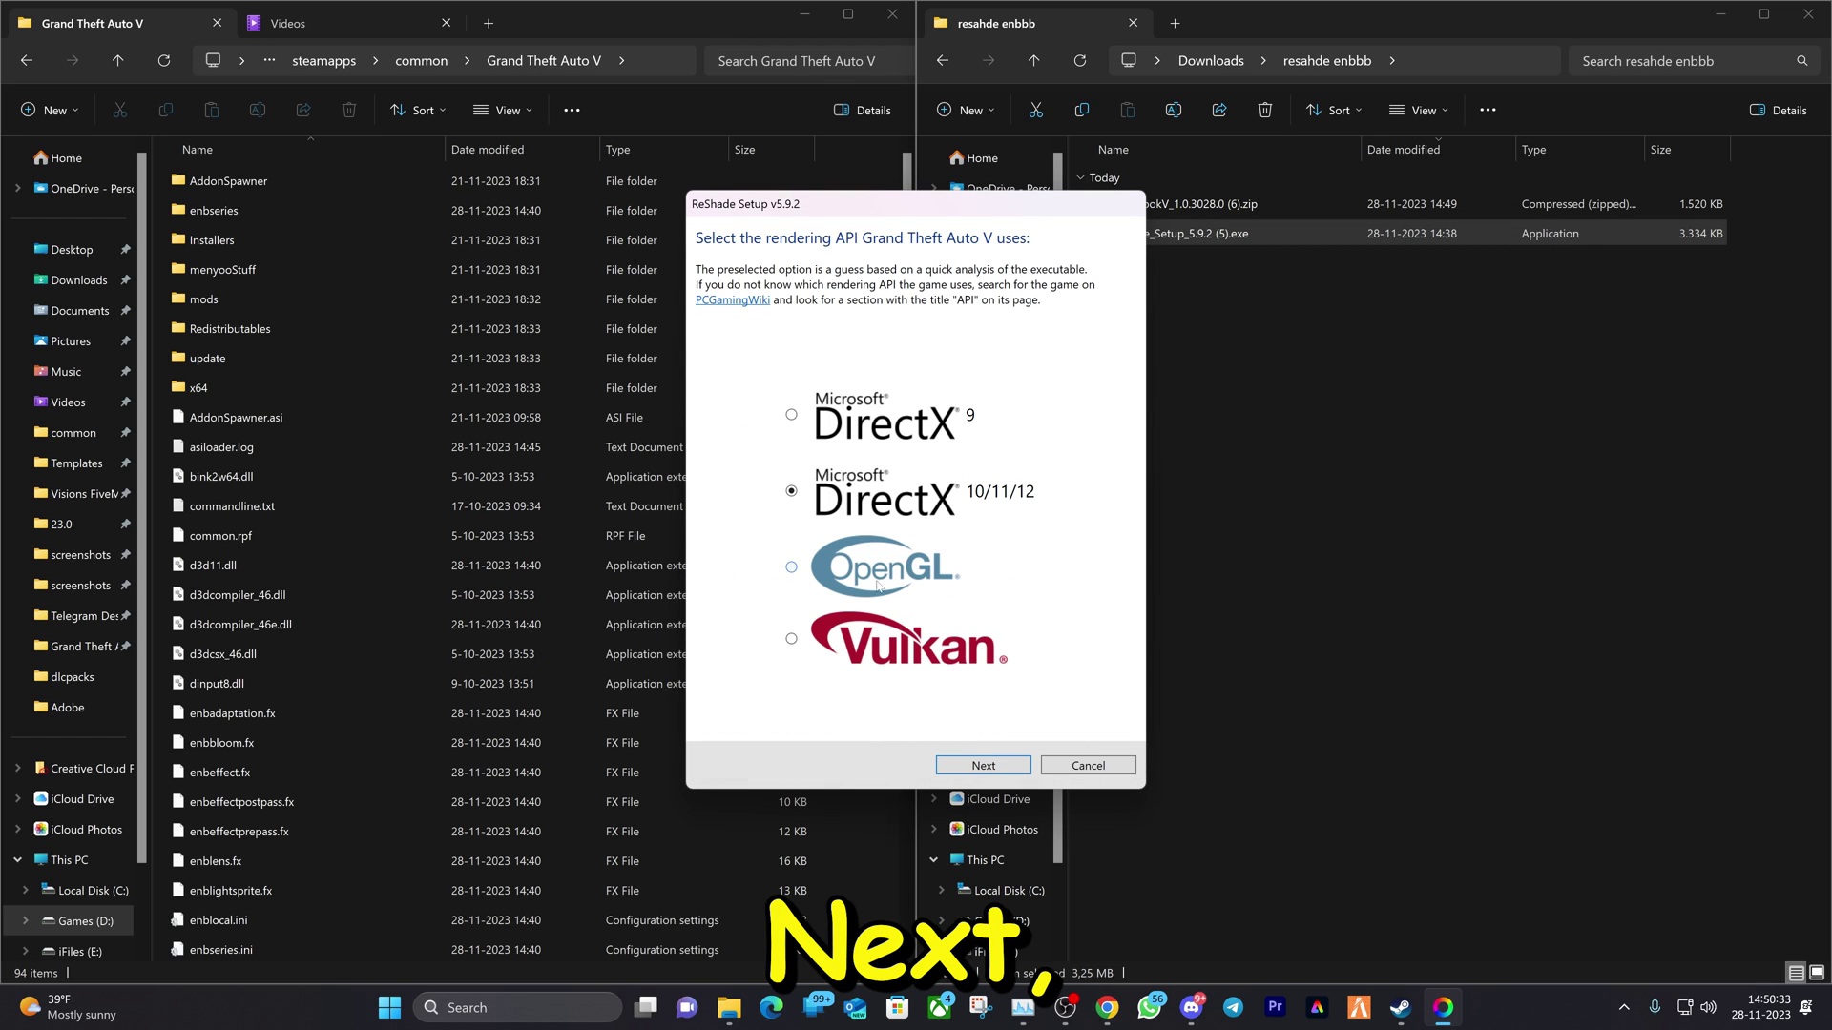
Step: Keep DirectX 10/11/12, skip the preset, and install every effect package
{"action": "left_click", "coordinate": [983, 767]}
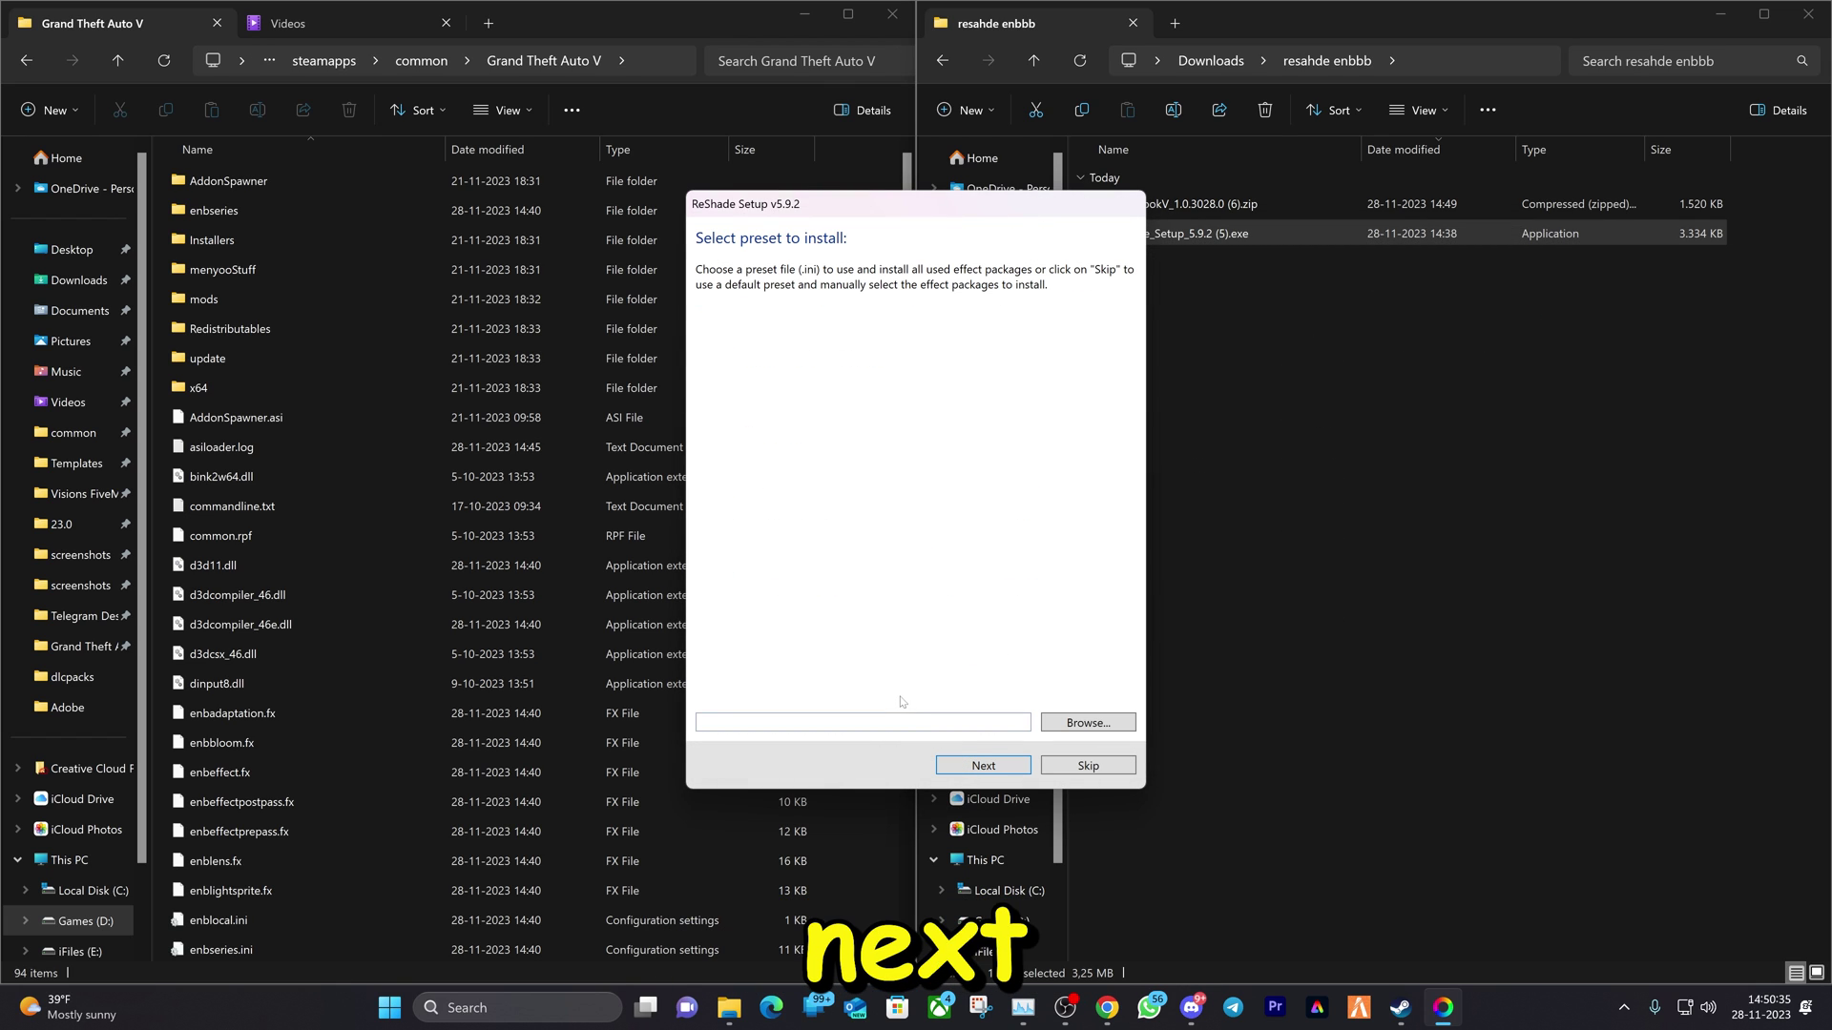
{"action": "left_click", "coordinate": [968, 768]}
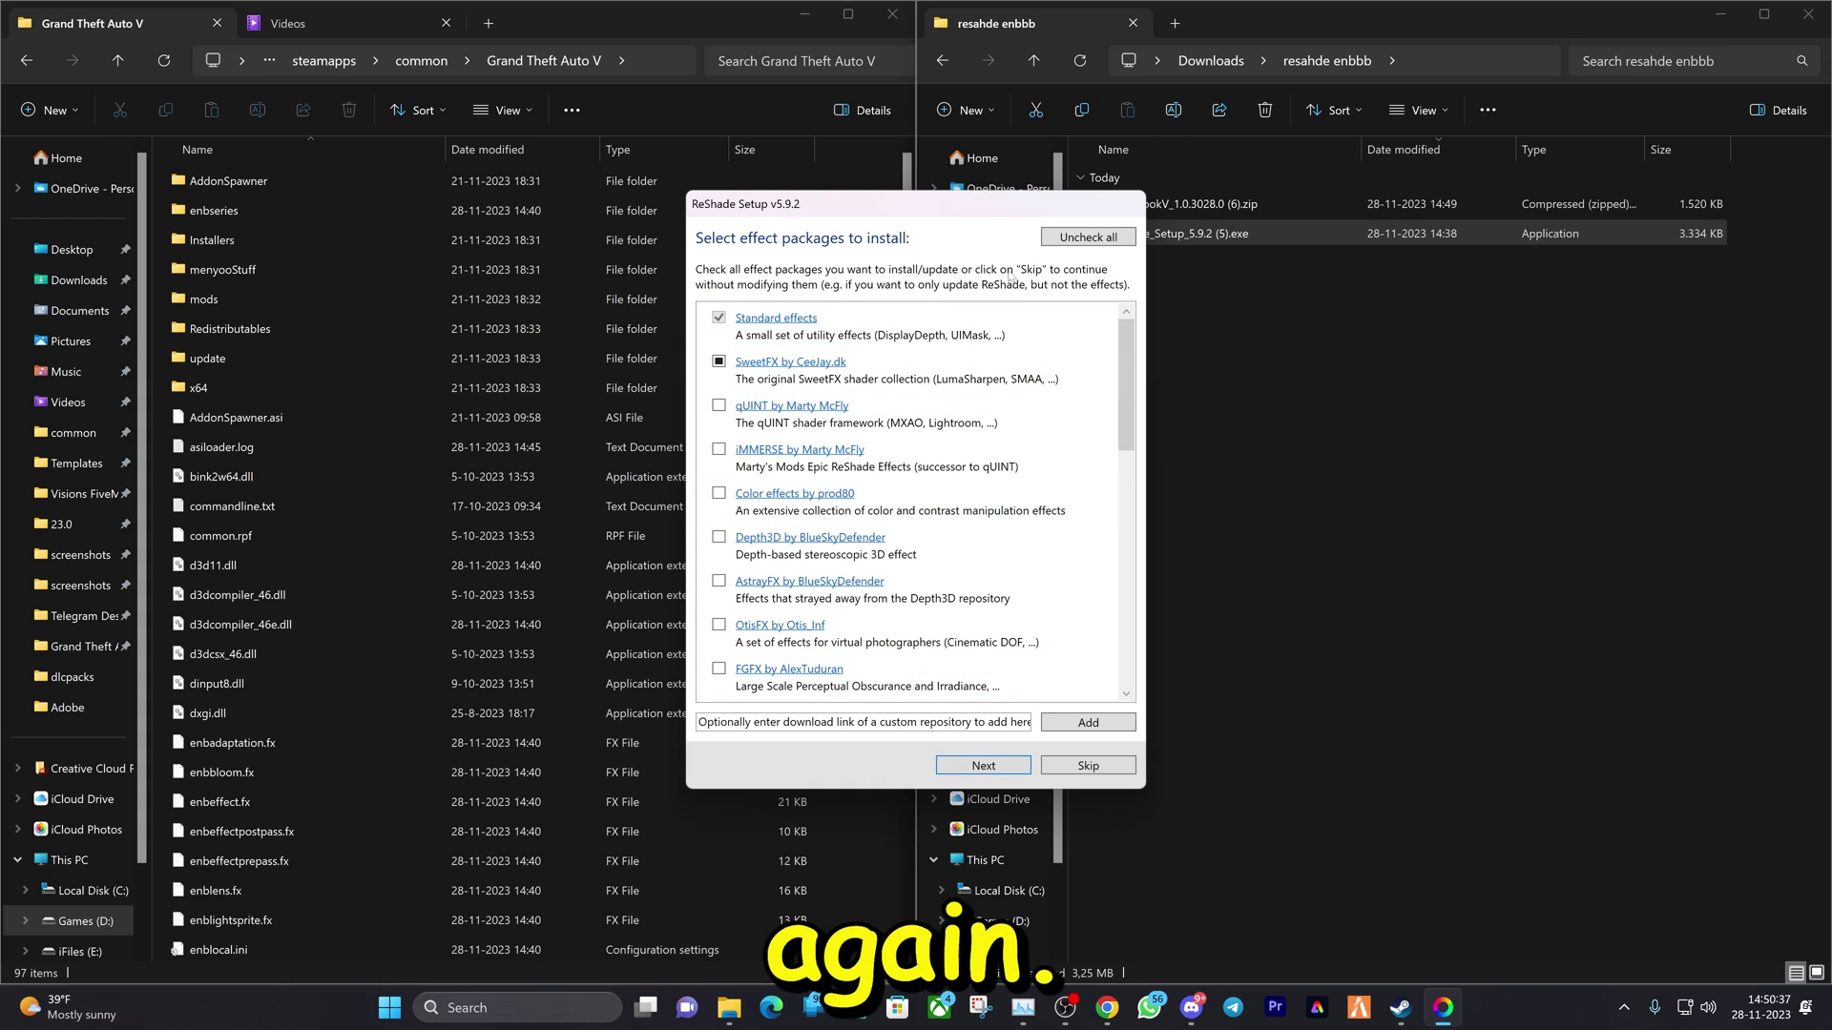
{"action": "left_click", "coordinate": [1074, 236]}
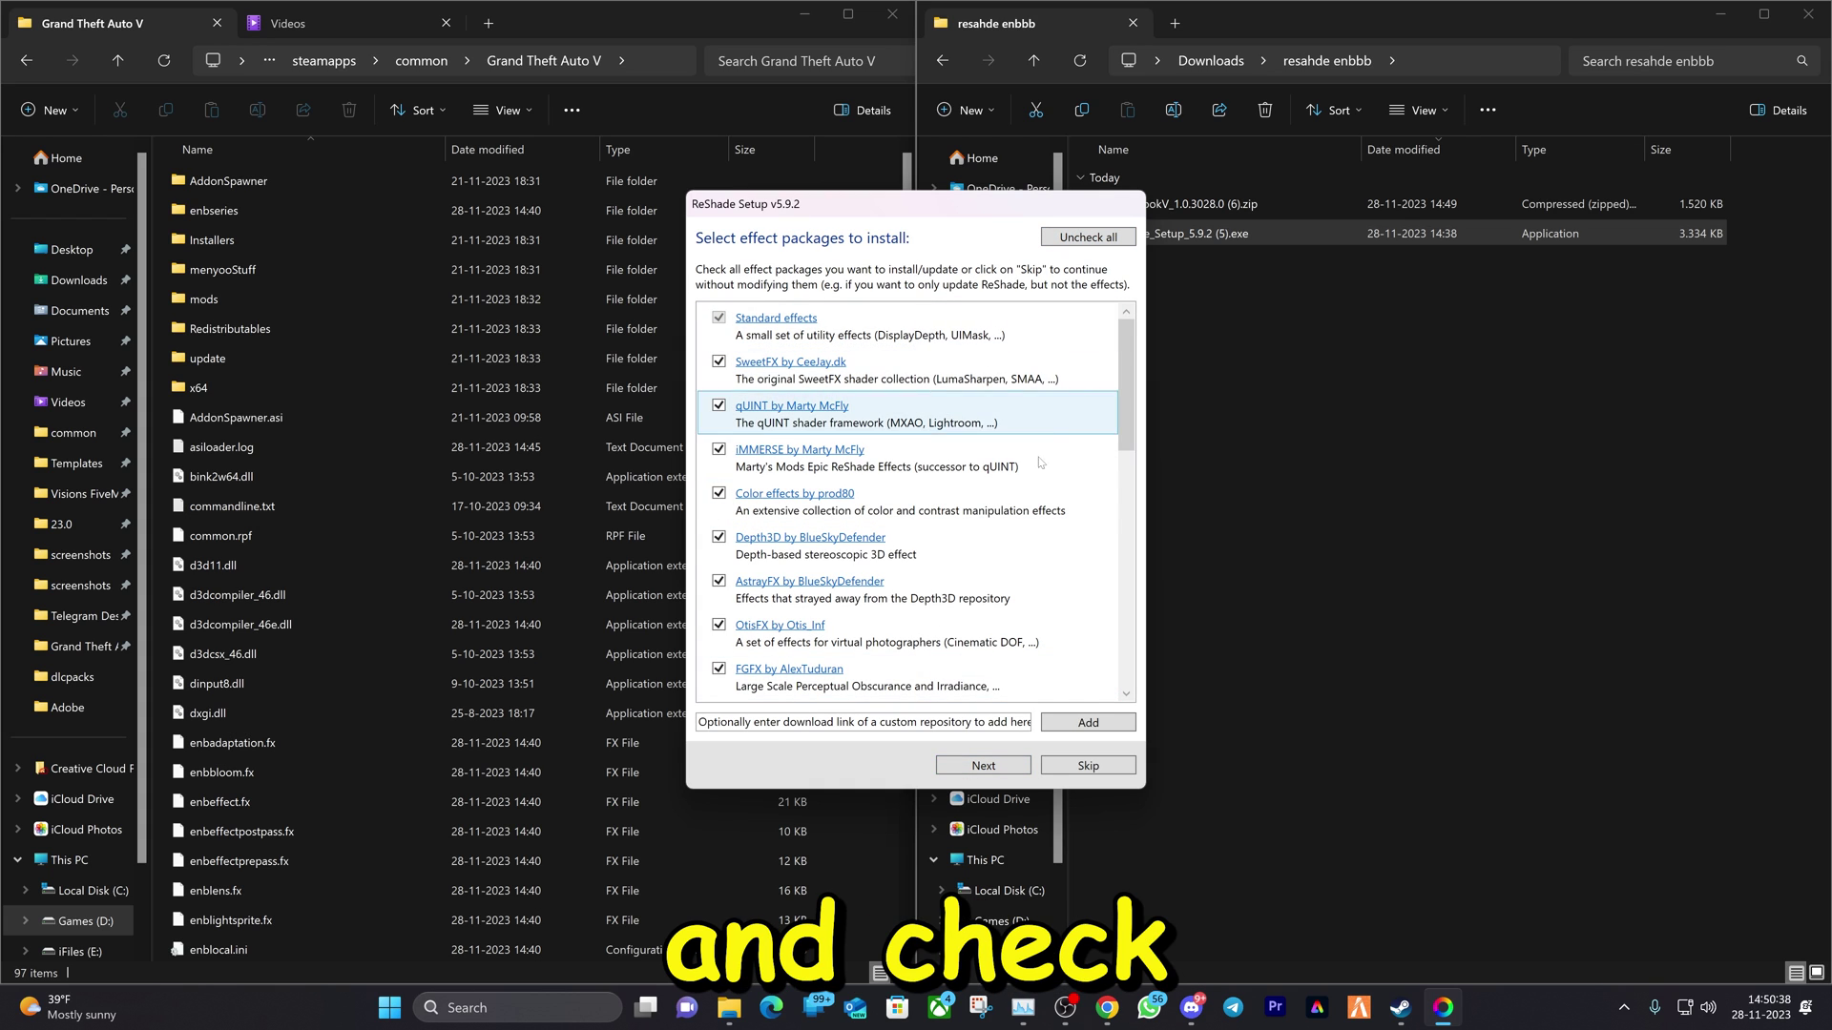
{"action": "left_click", "coordinate": [971, 767]}
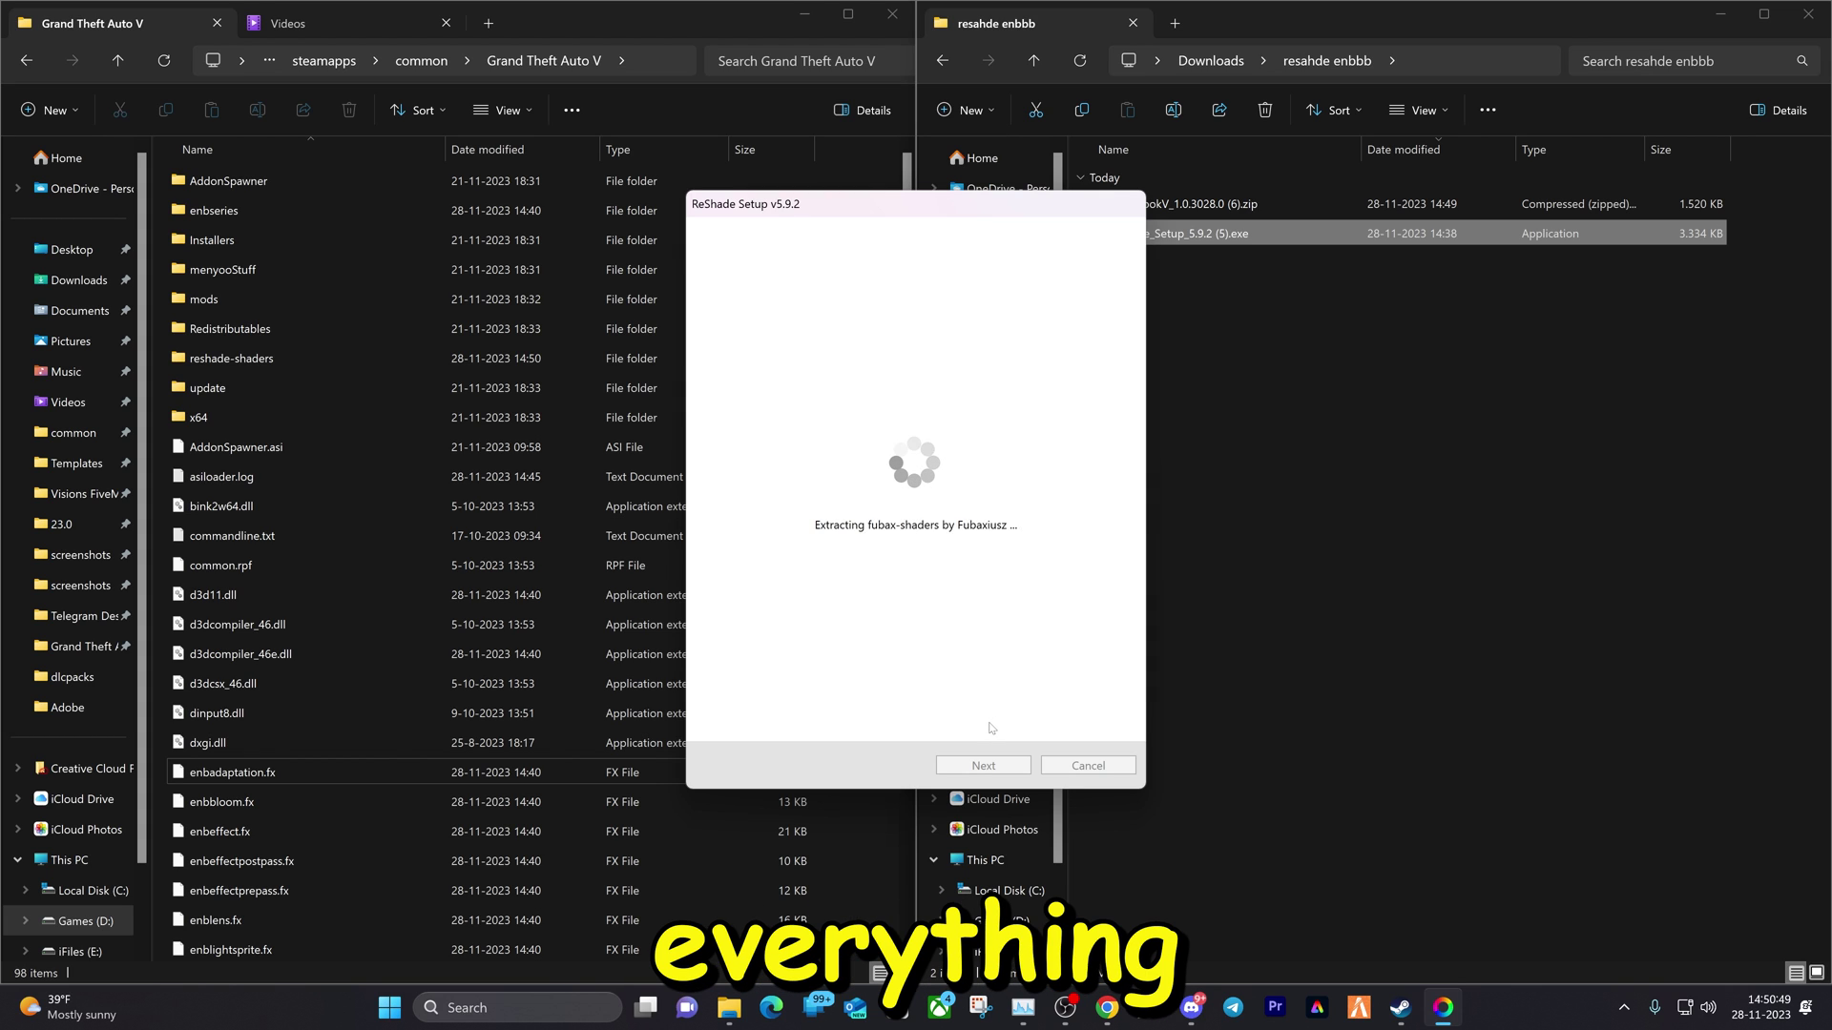
Step: In the ScriptHookV zip's bin folder, select ScriptHookV.dll and dinput8.dll
{"action": "double_click", "coordinate": [1261, 200]}
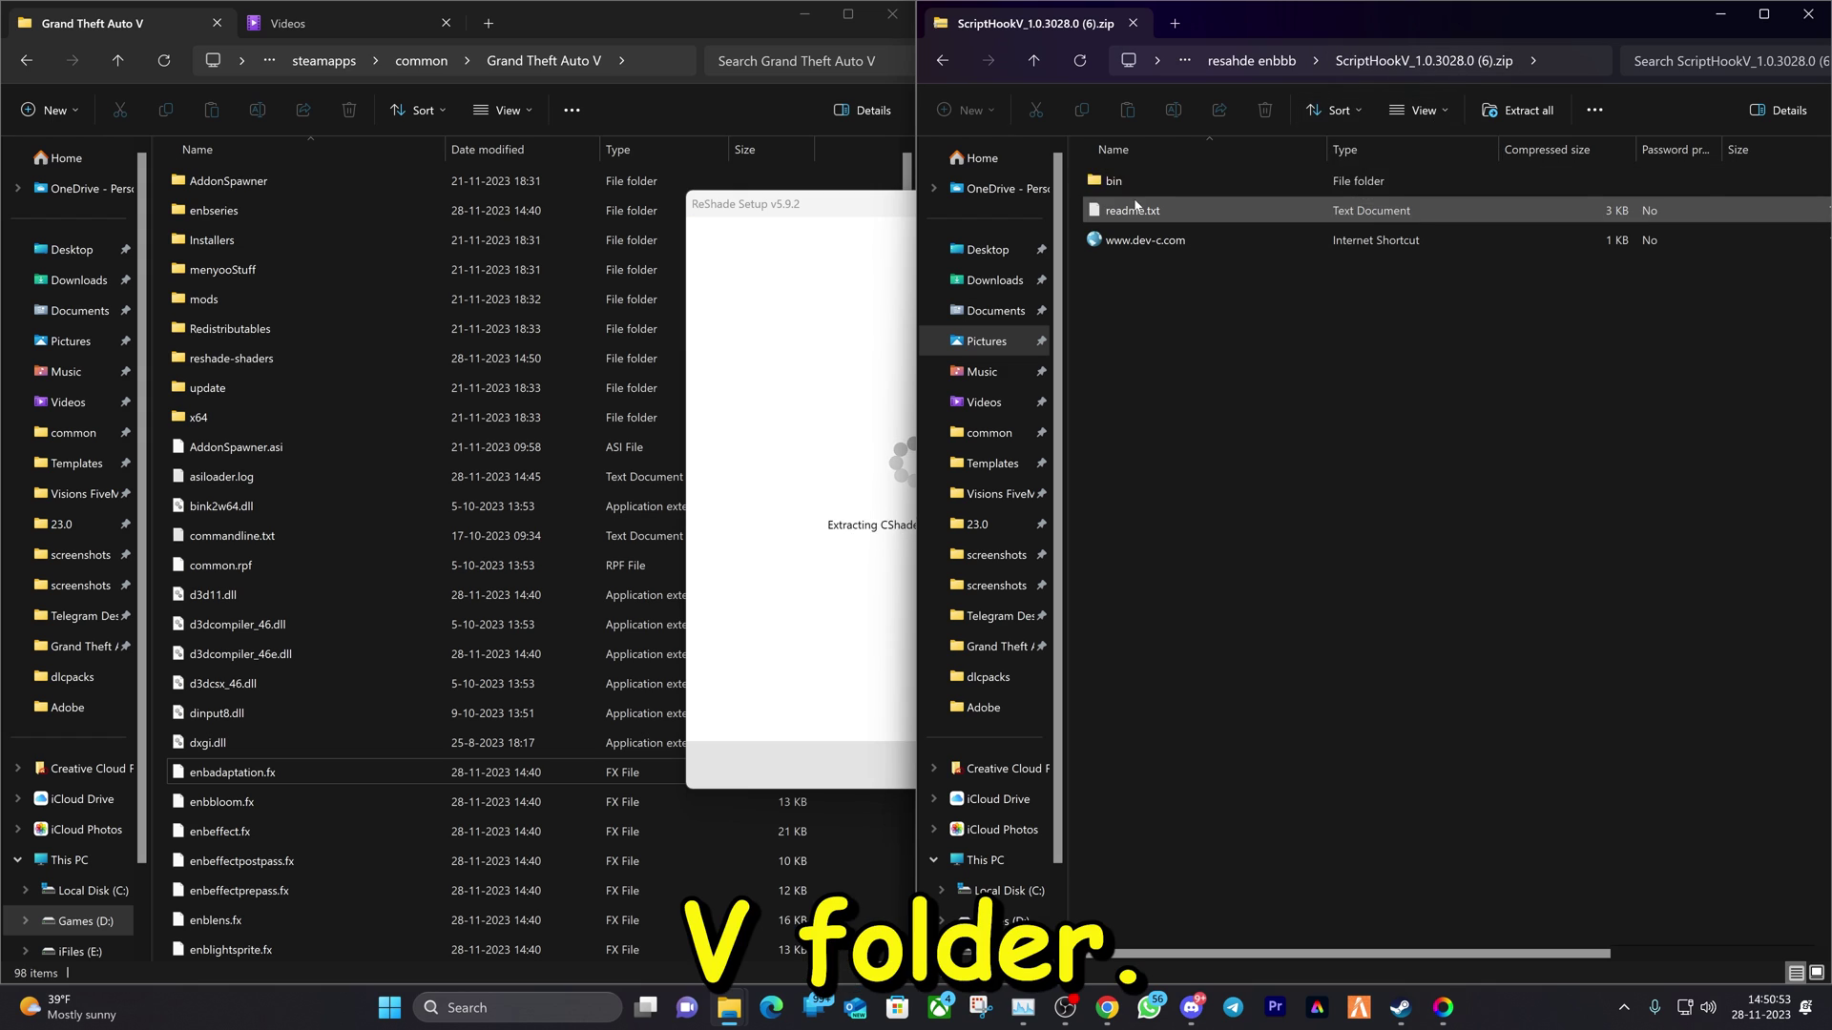
{"action": "double_click", "coordinate": [1128, 189]}
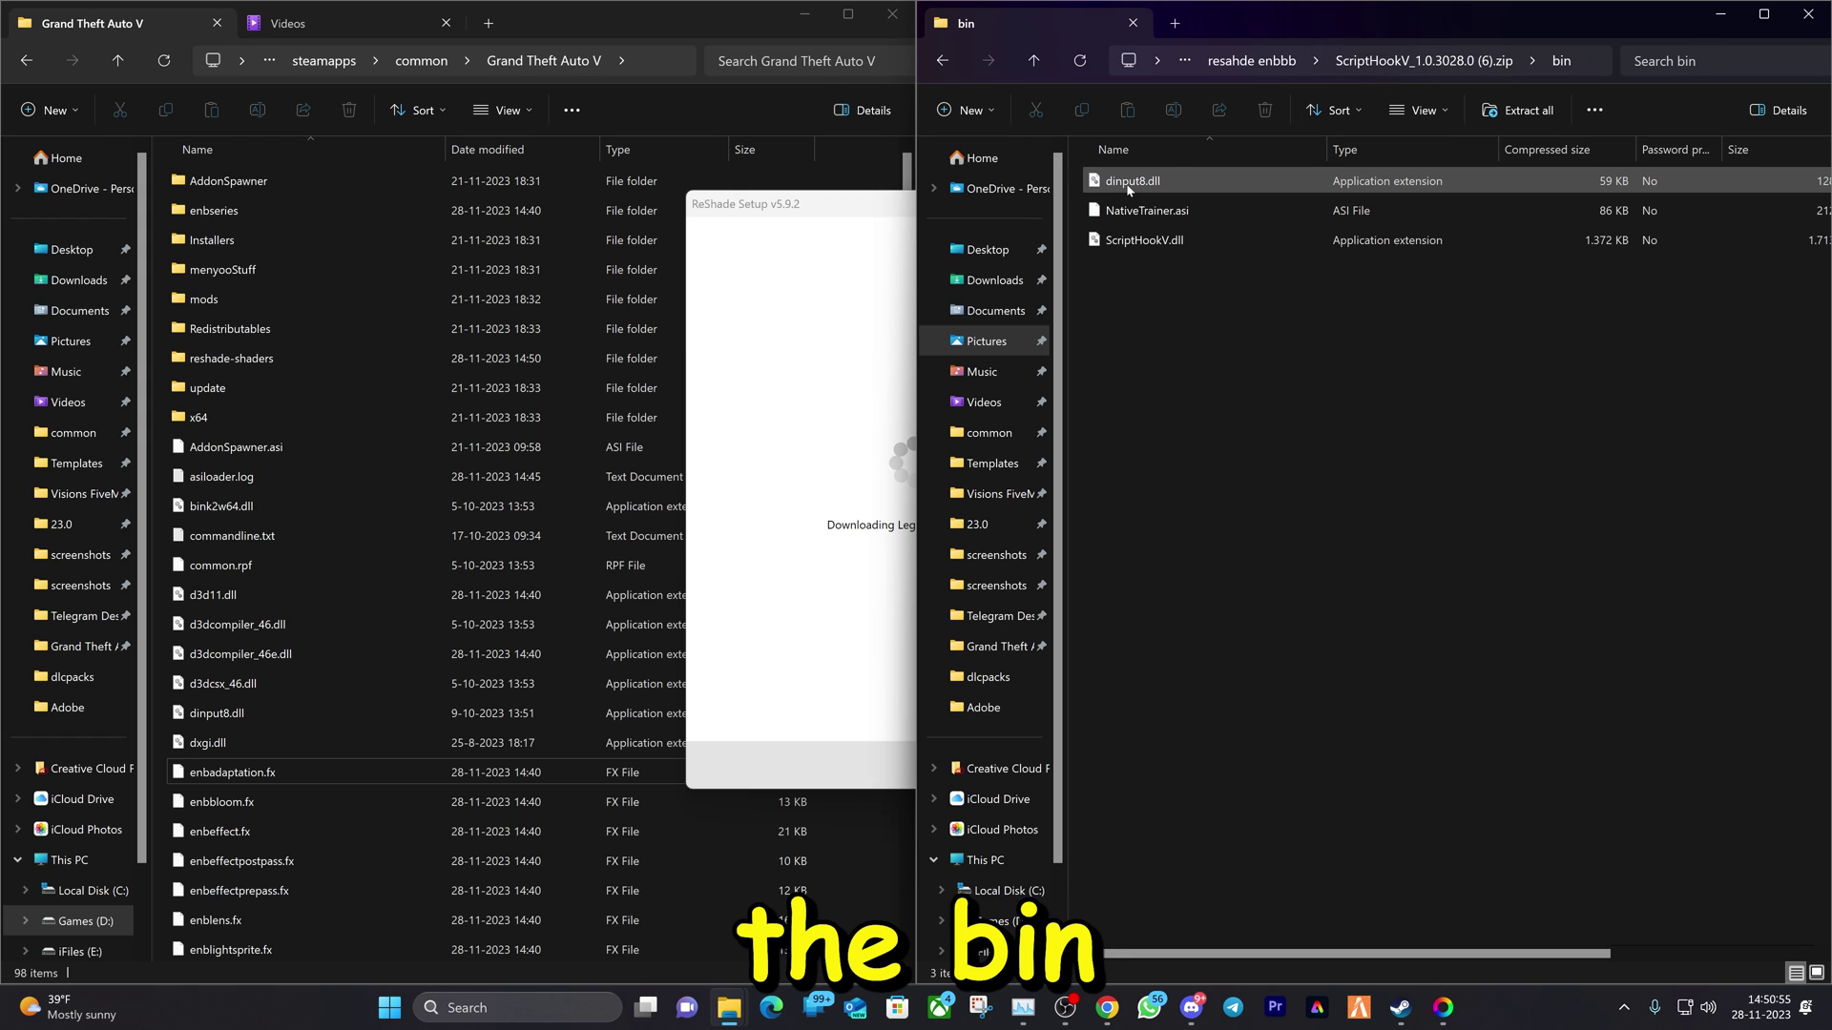
{"action": "left_click", "coordinate": [1150, 240]}
{"action": "left_click", "coordinate": [1159, 184], "text": "ctrl"}
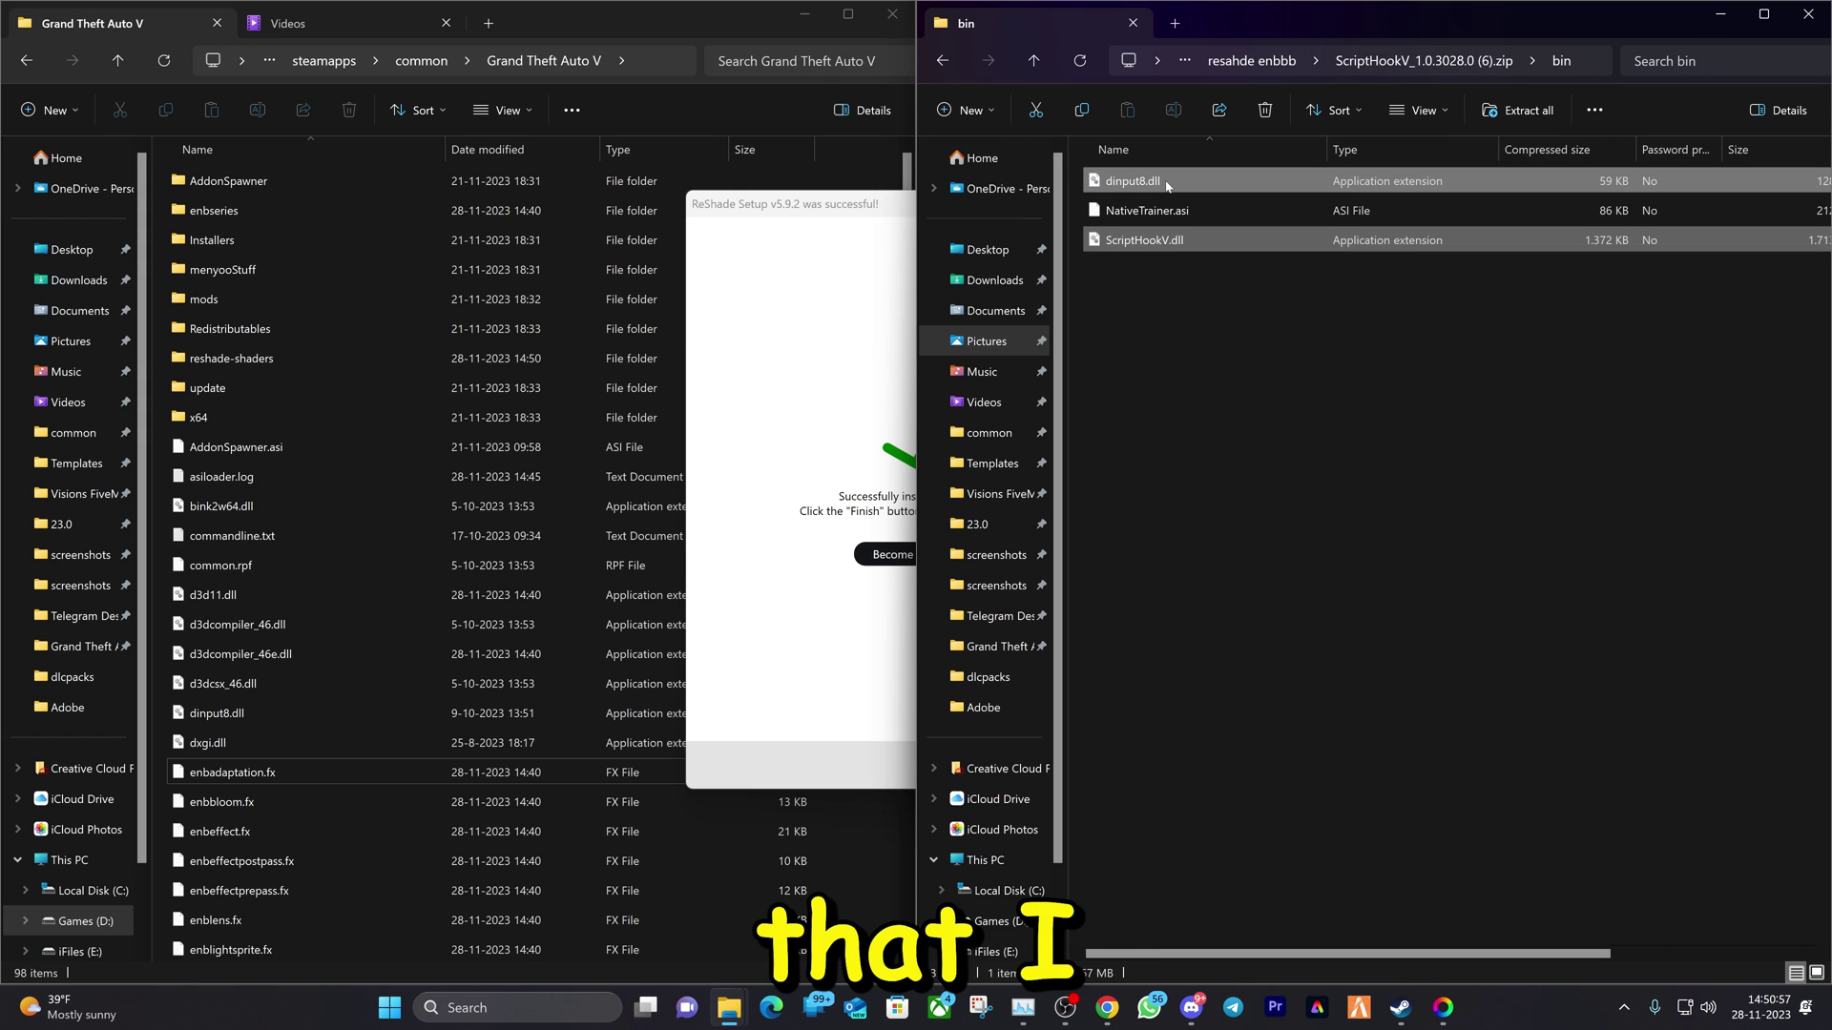
Step: Finish the ReShade installer, then copy both DLLs into Grand Theft Auto V, replacing existing files
{"action": "left_click", "coordinate": [708, 425]}
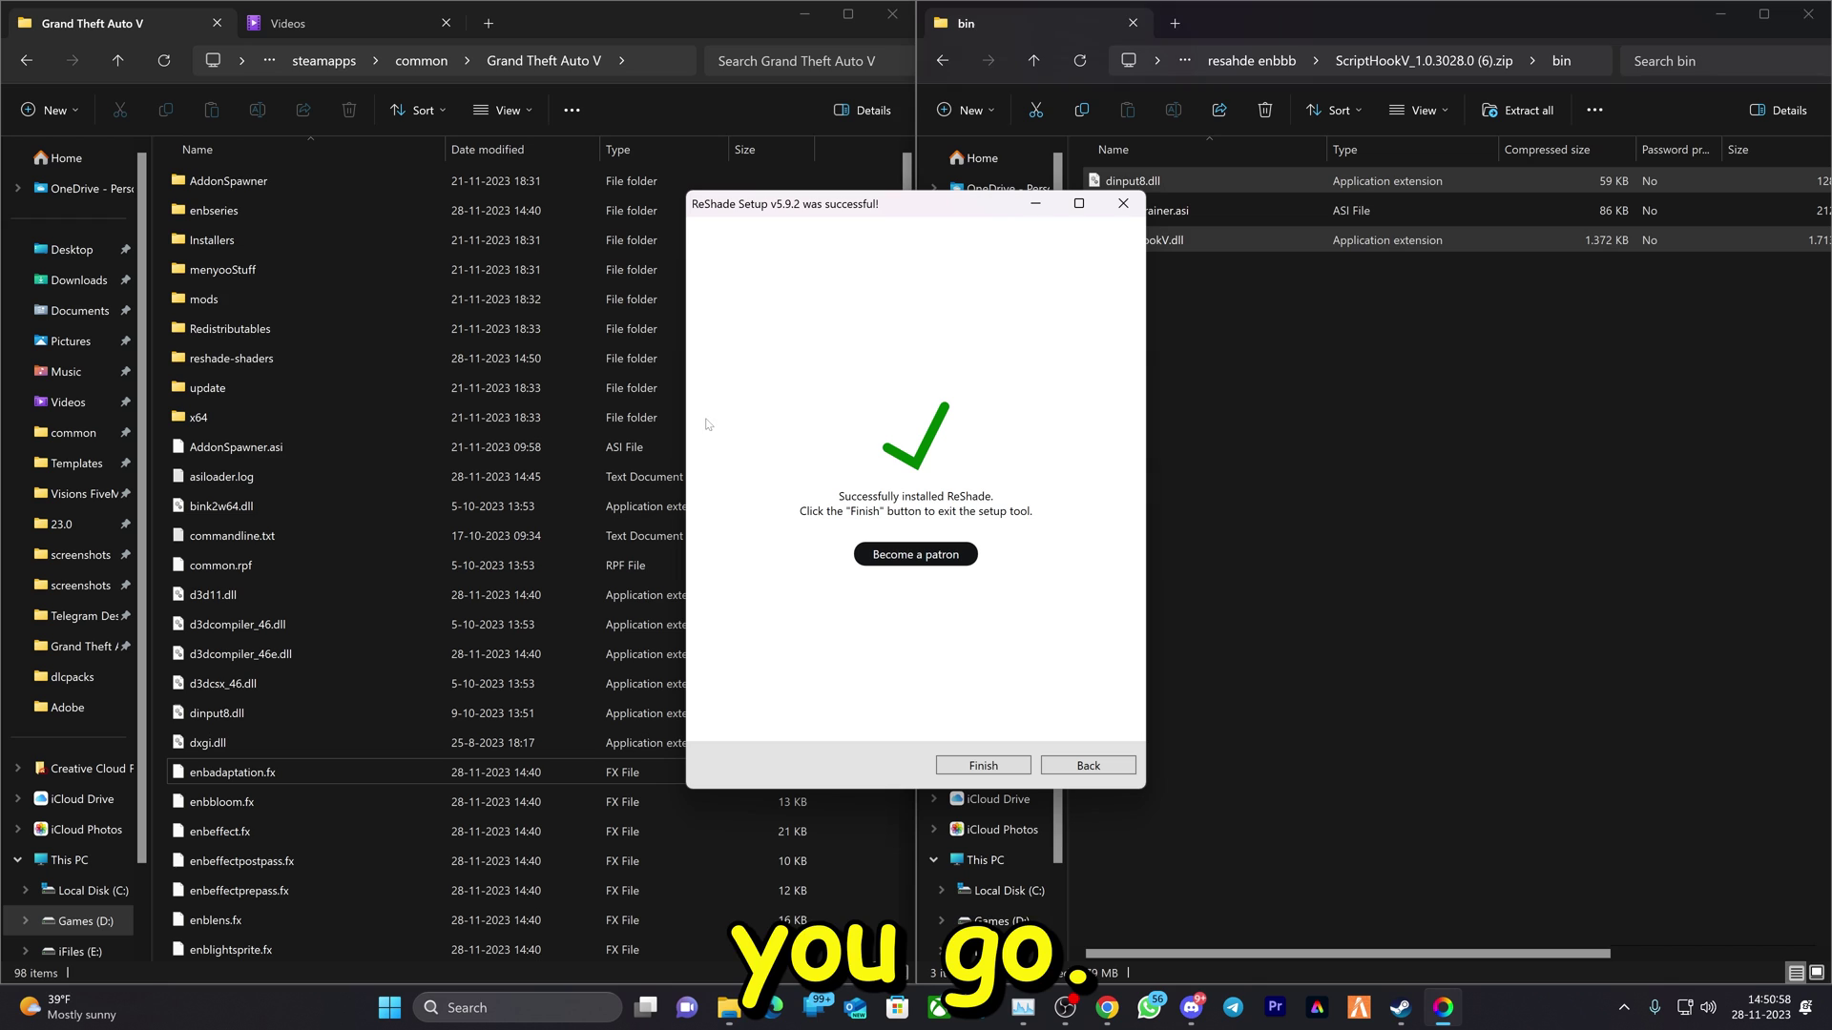
{"action": "left_click", "coordinate": [983, 766]}
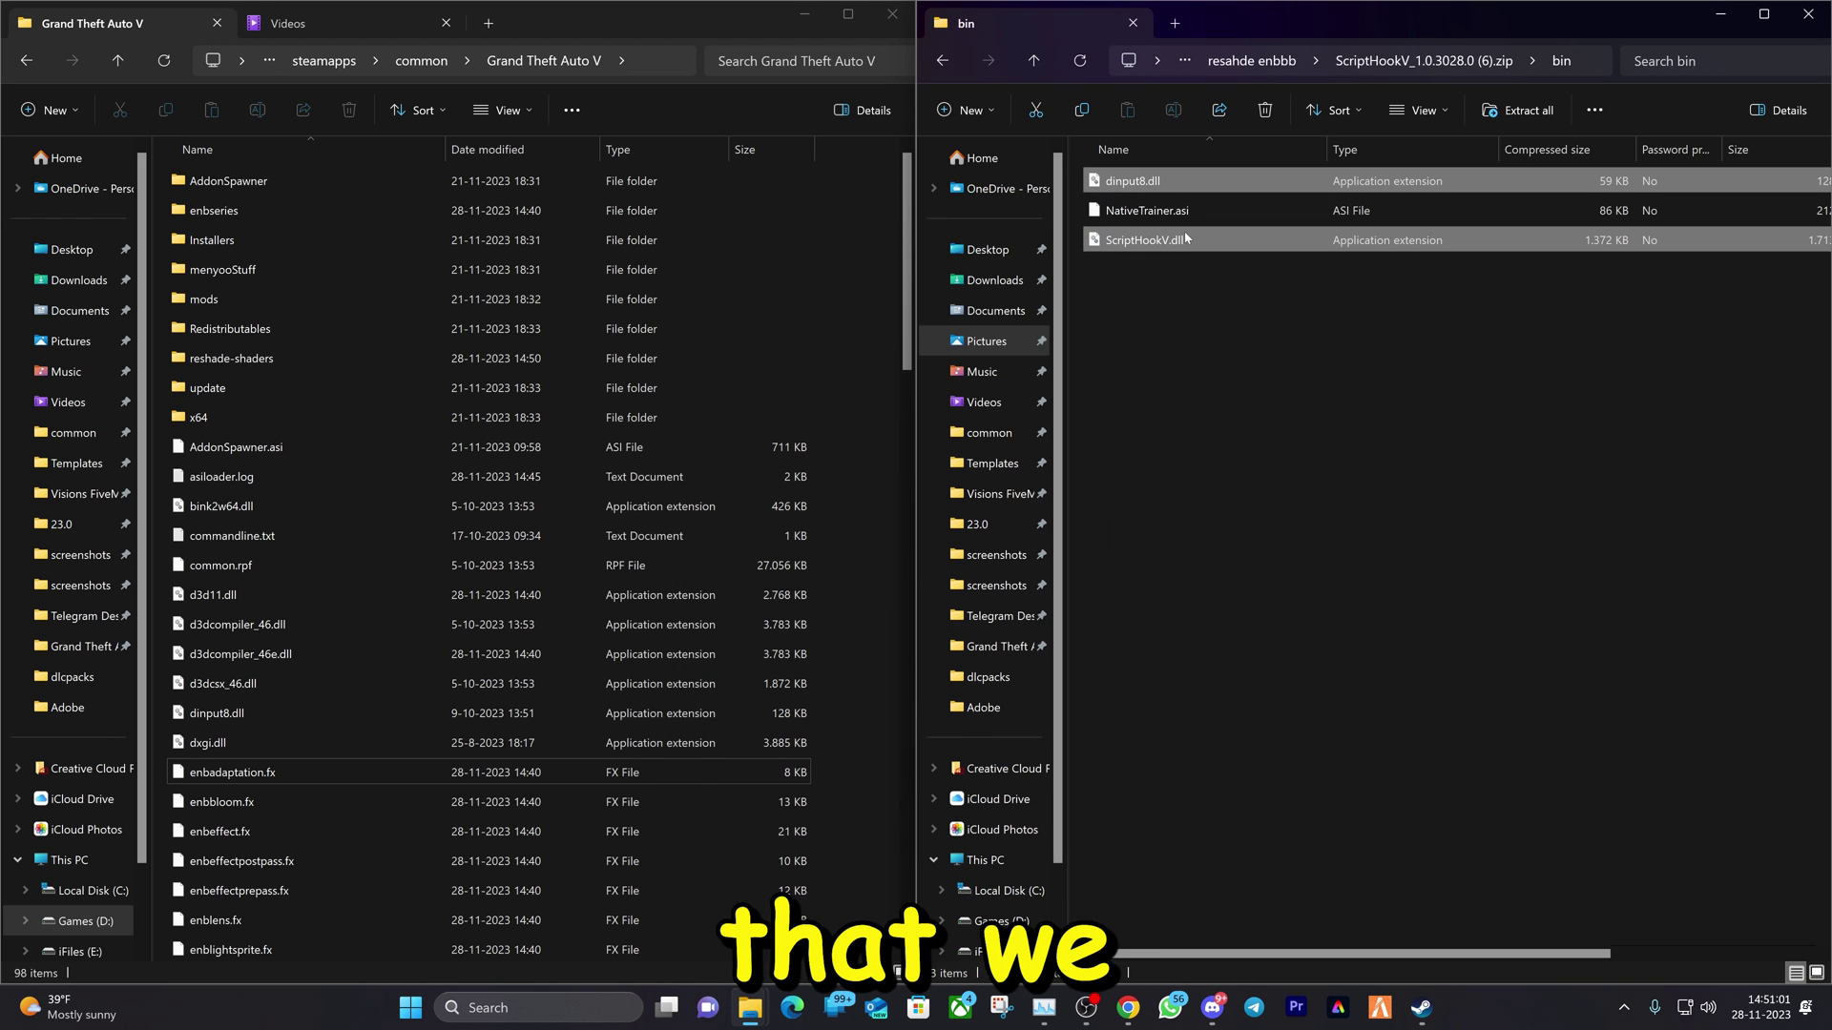
{"action": "mouse_move", "coordinate": [1136, 181]}
{"action": "left_mouse_down"}
{"action": "mouse_move", "coordinate": [741, 728]}
{"action": "mouse_move", "coordinate": [814, 745]}
{"action": "left_mouse_up"}
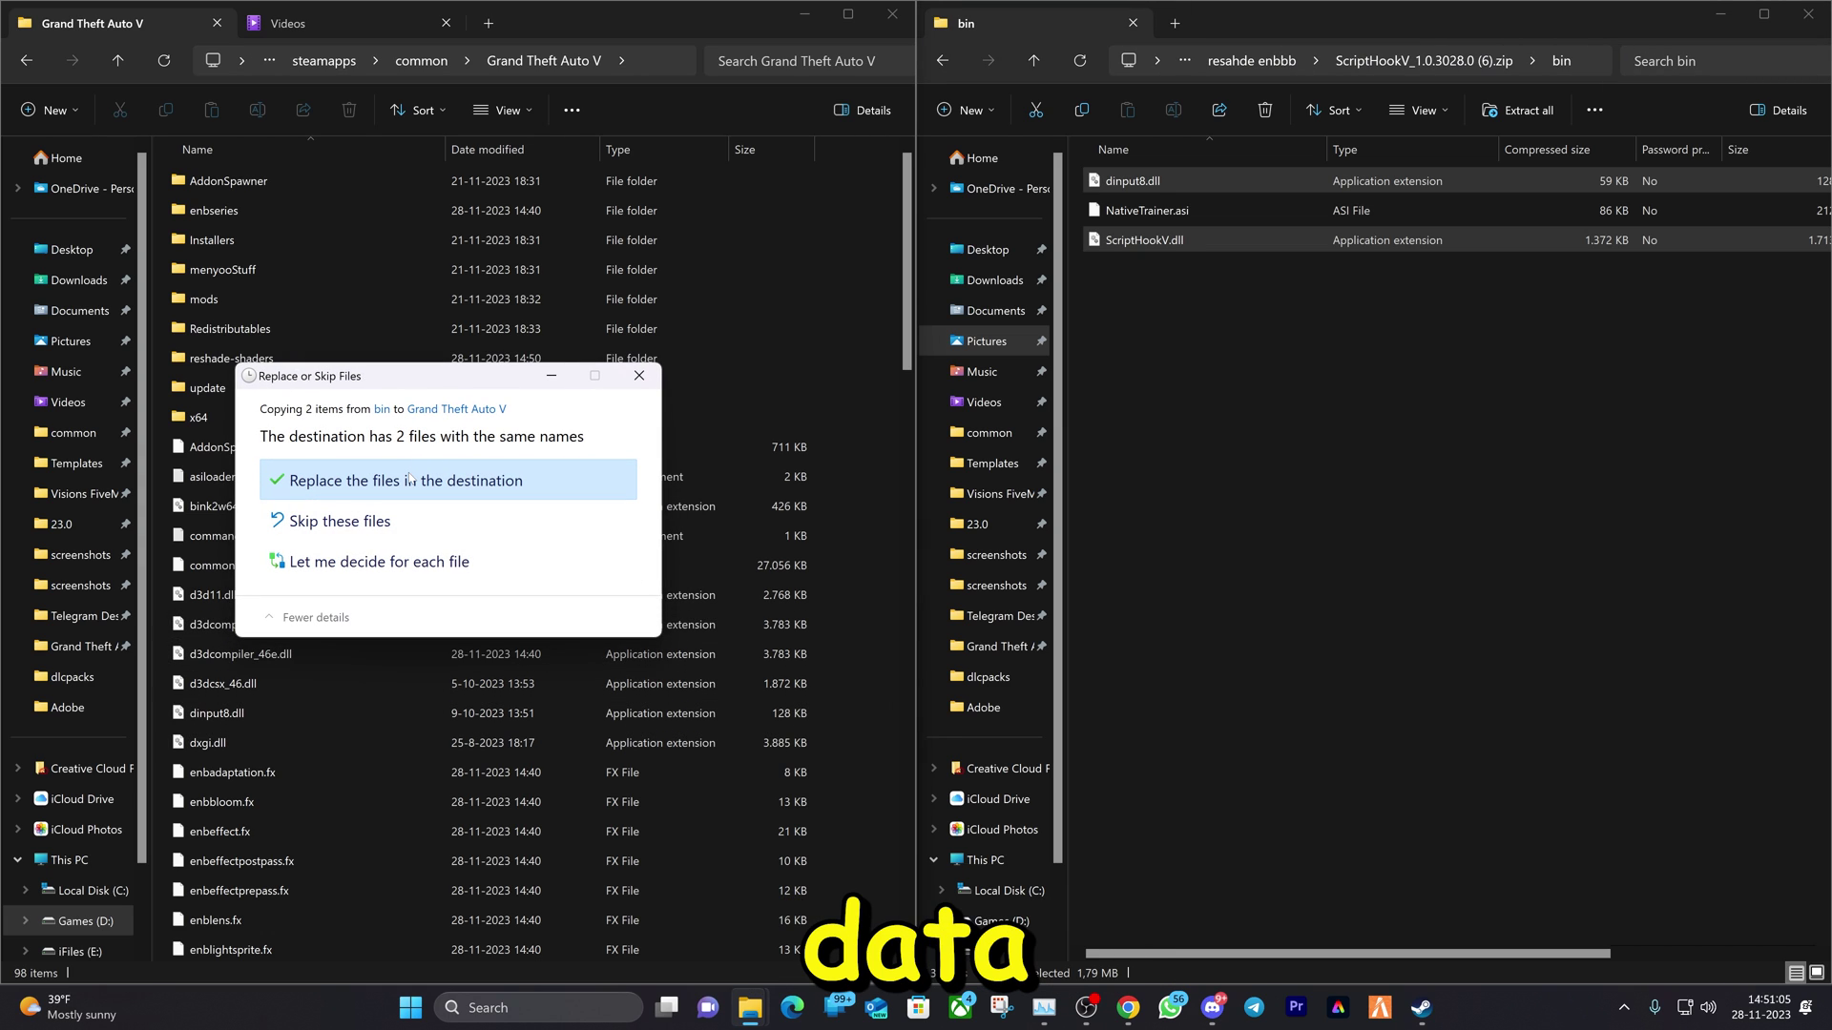
{"action": "left_click", "coordinate": [410, 479]}
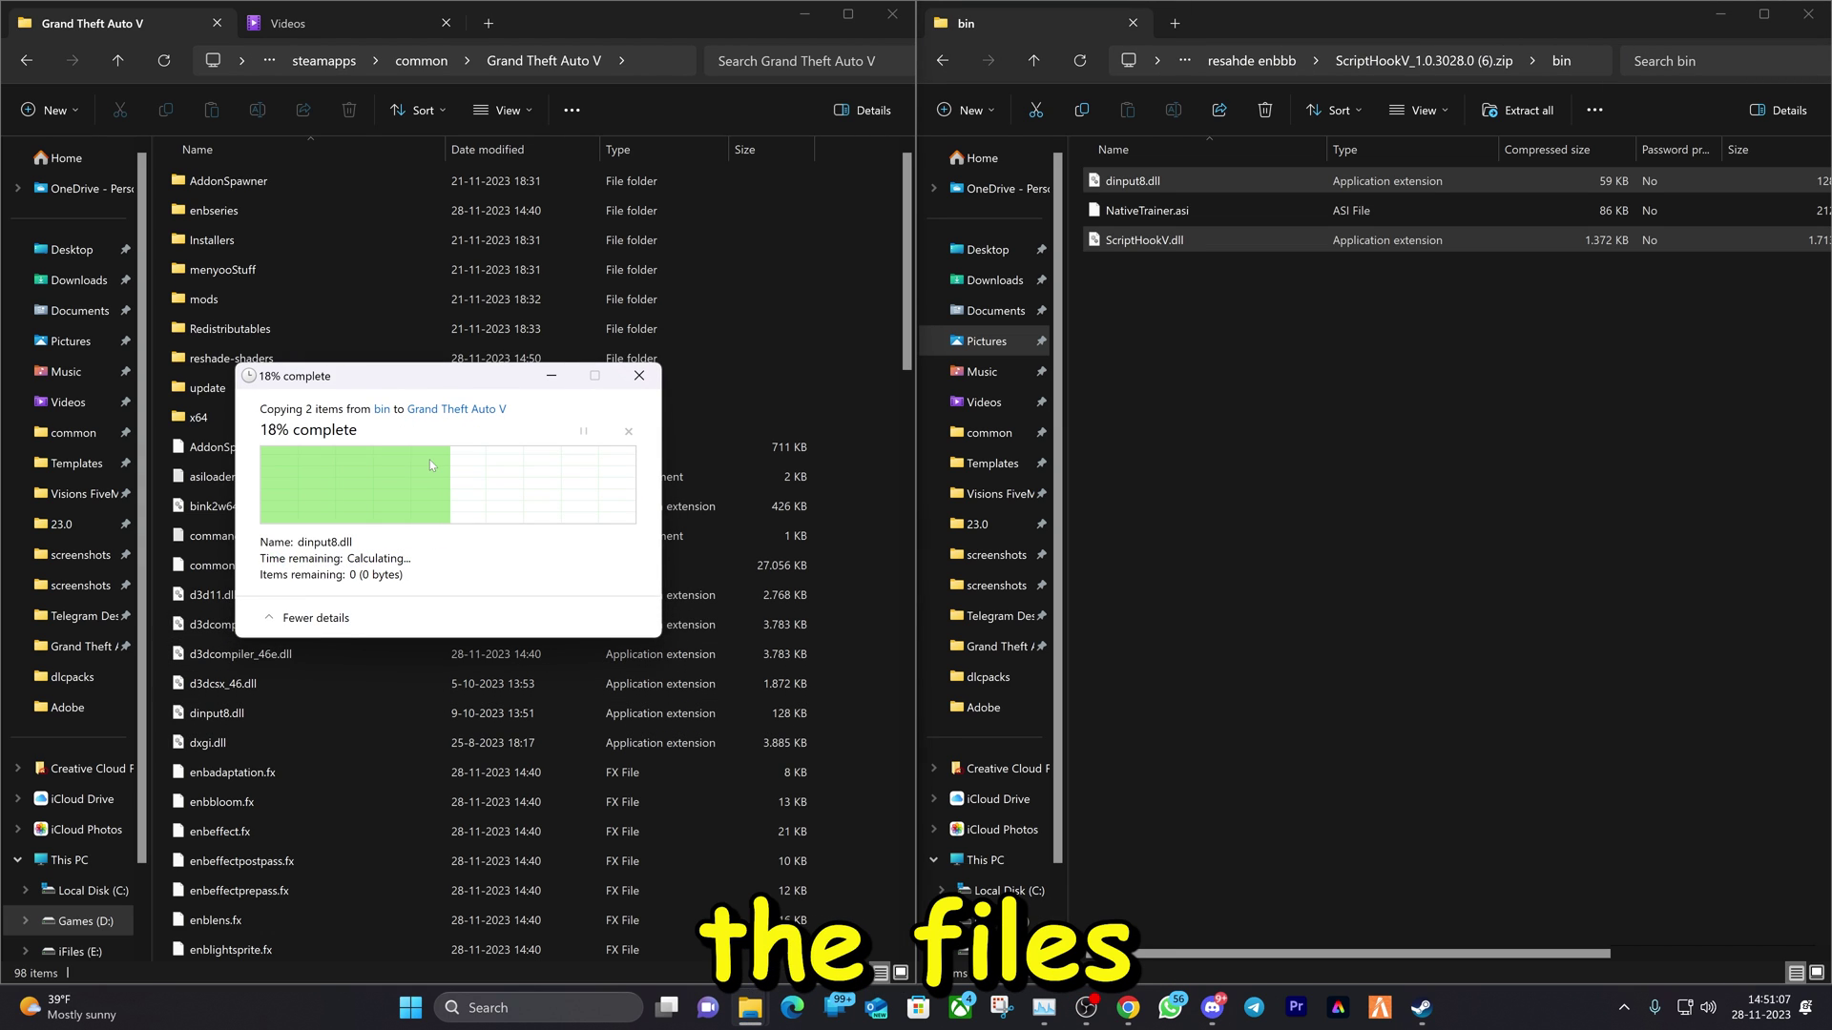
{"action": "scroll", "coordinate": [438, 487], "scroll_direction": "up", "scroll_amount": 6}
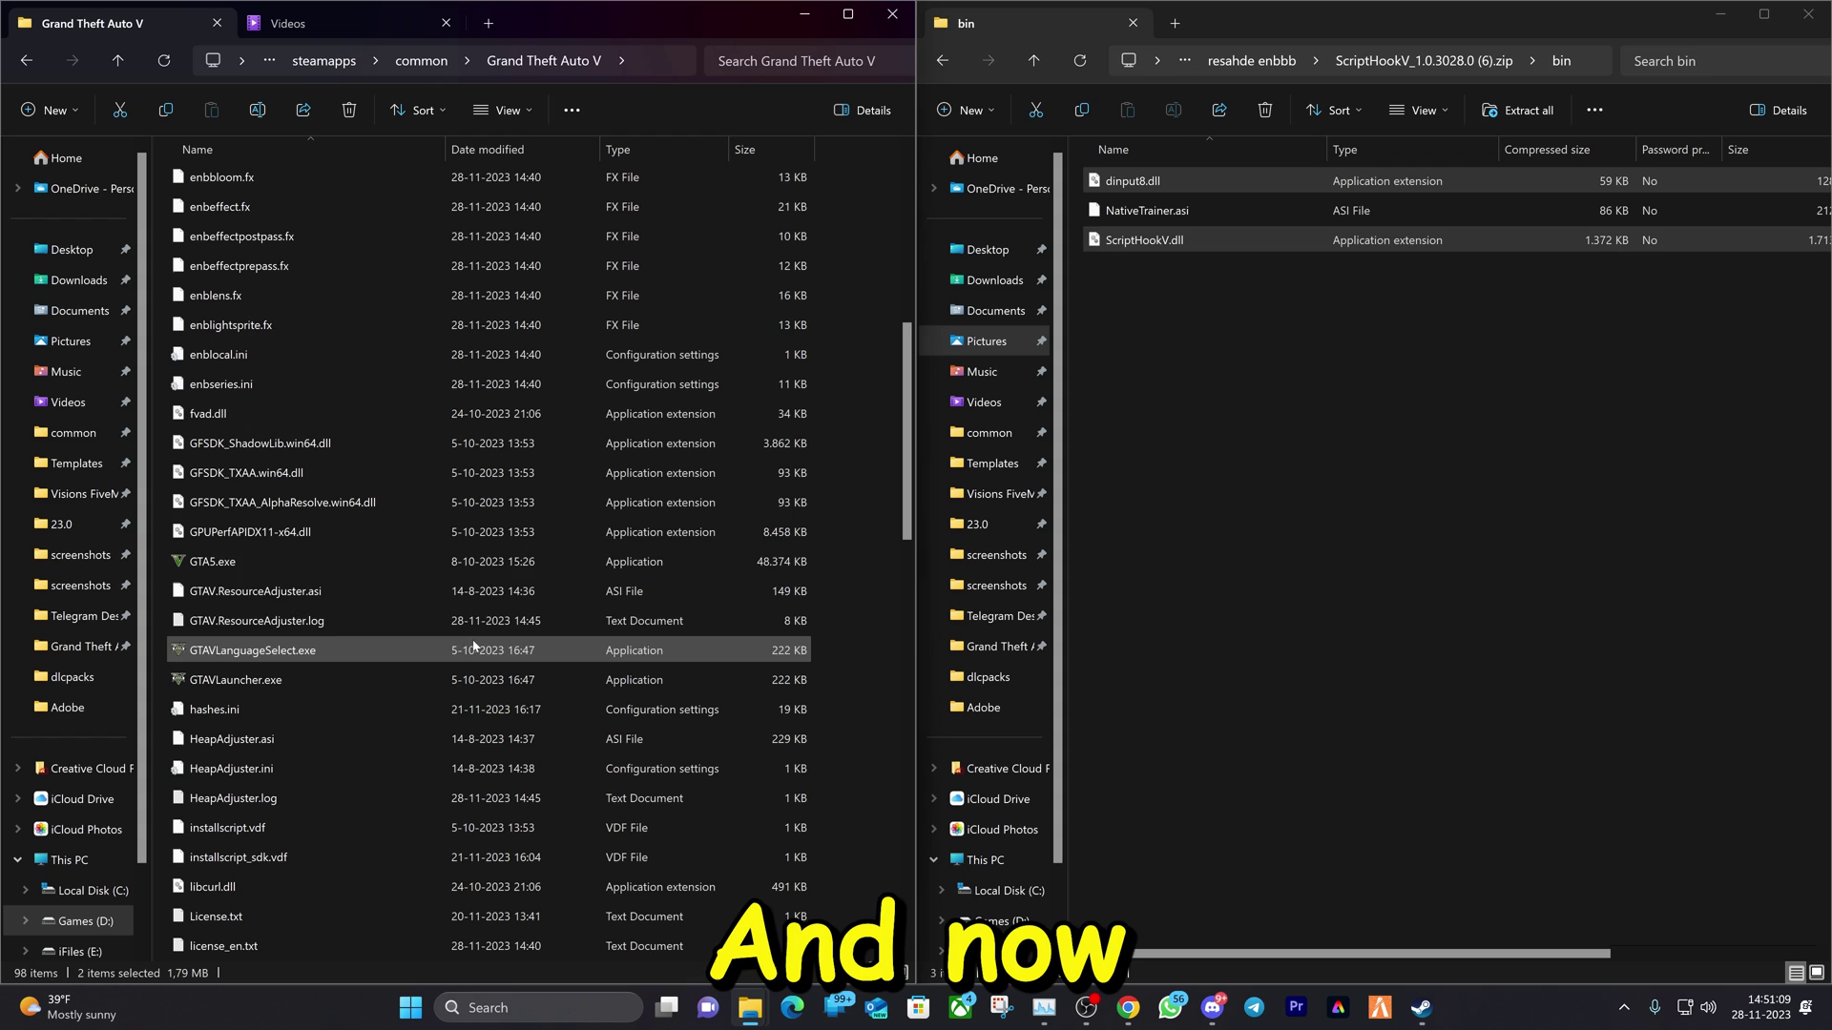
{"action": "left_click", "coordinate": [335, 568]}
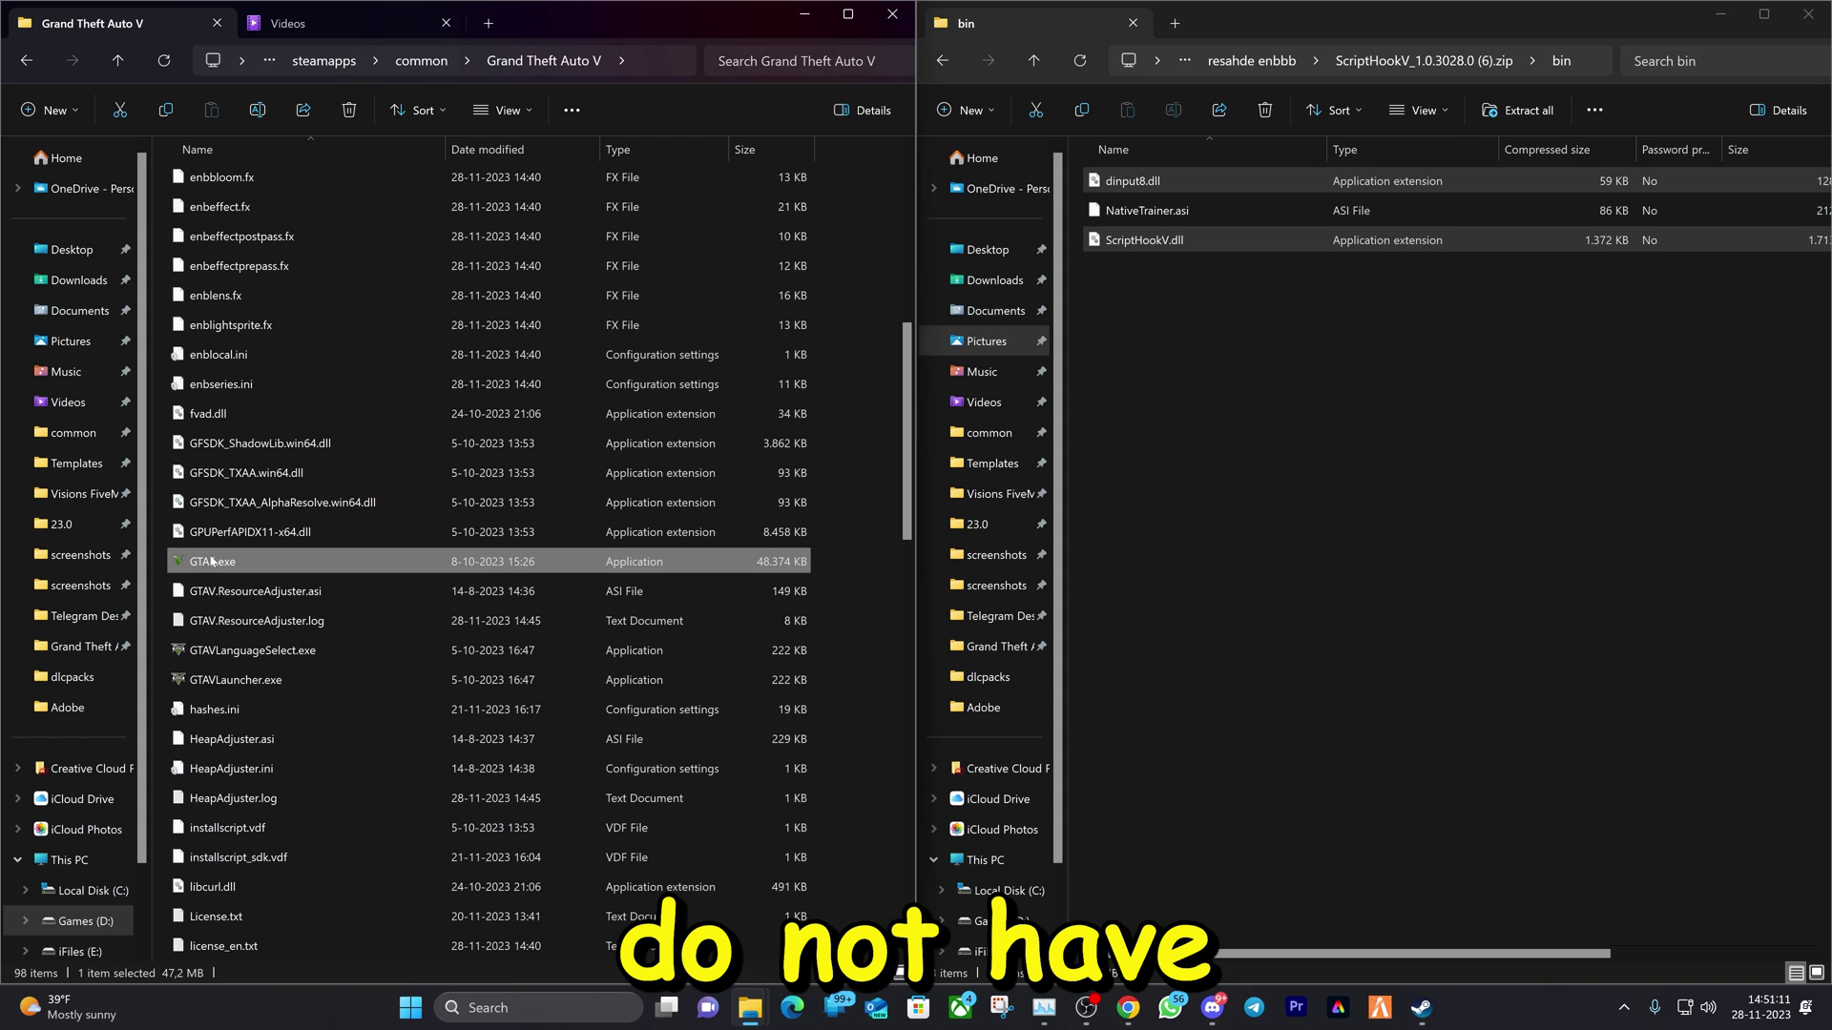
{"action": "right_click", "coordinate": [214, 567]}
{"action": "left_click", "coordinate": [291, 411]}
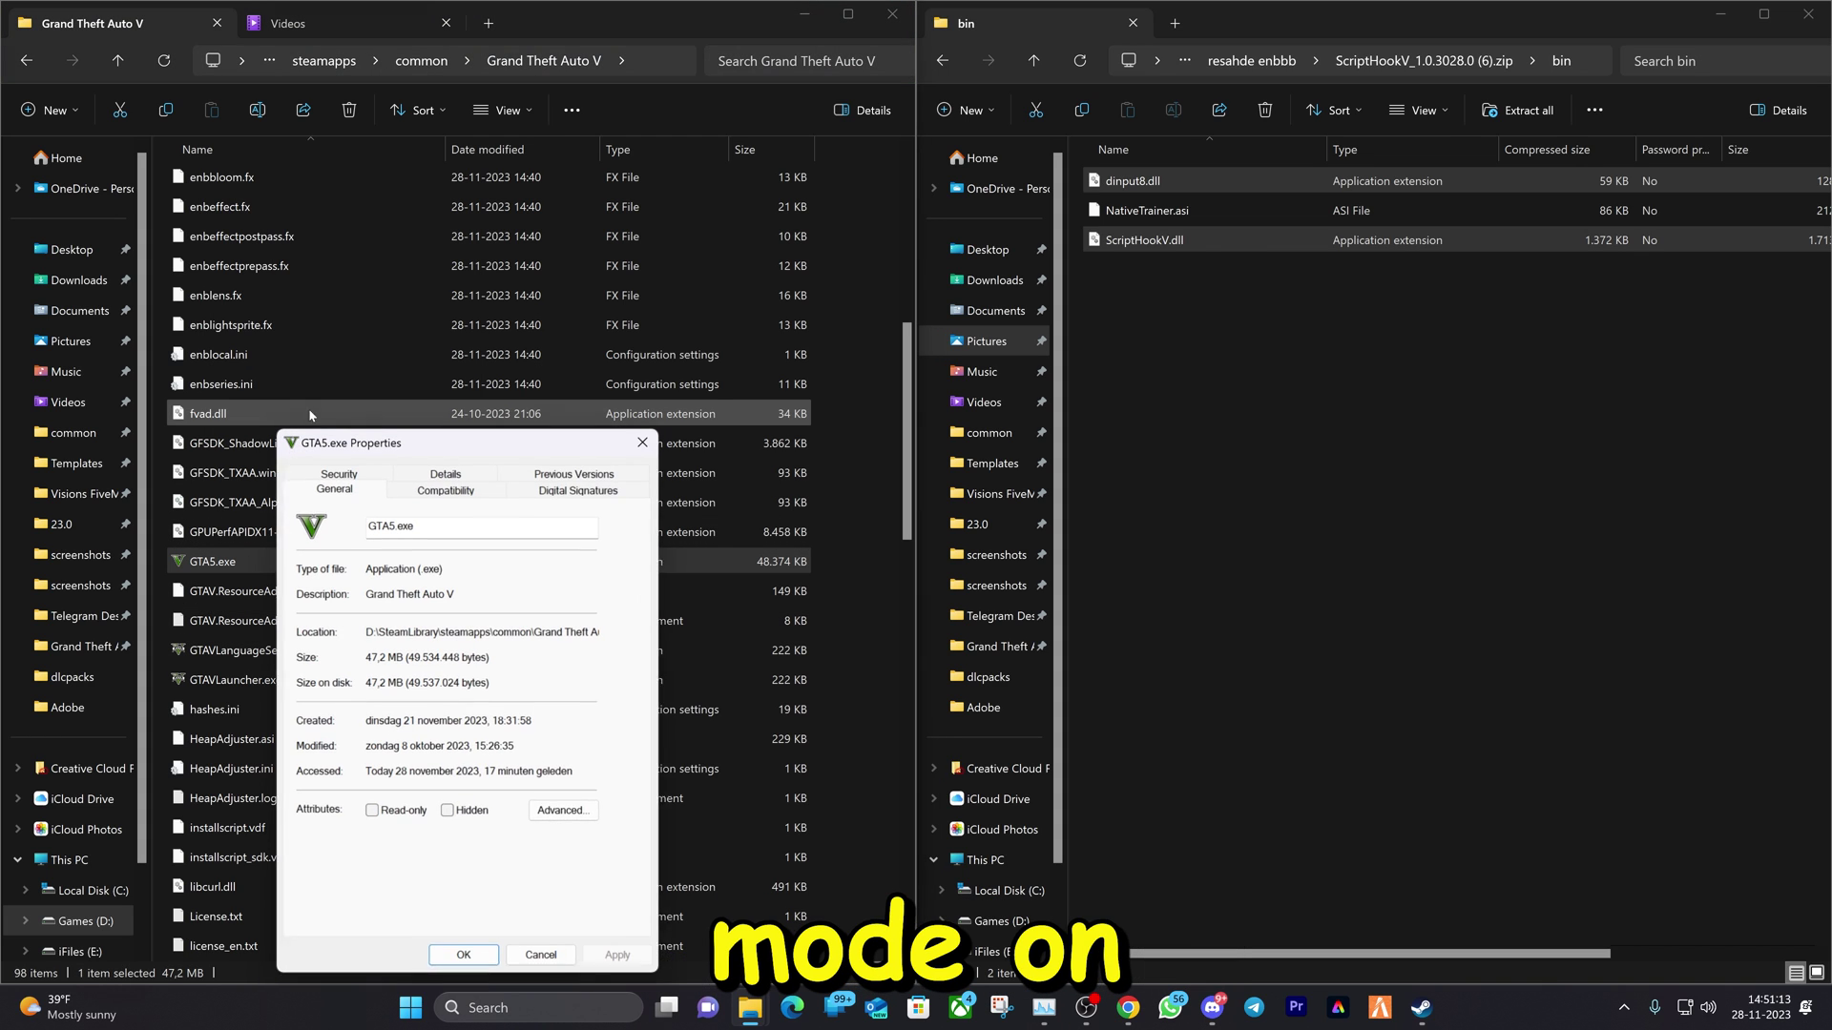
{"action": "left_click", "coordinate": [447, 490]}
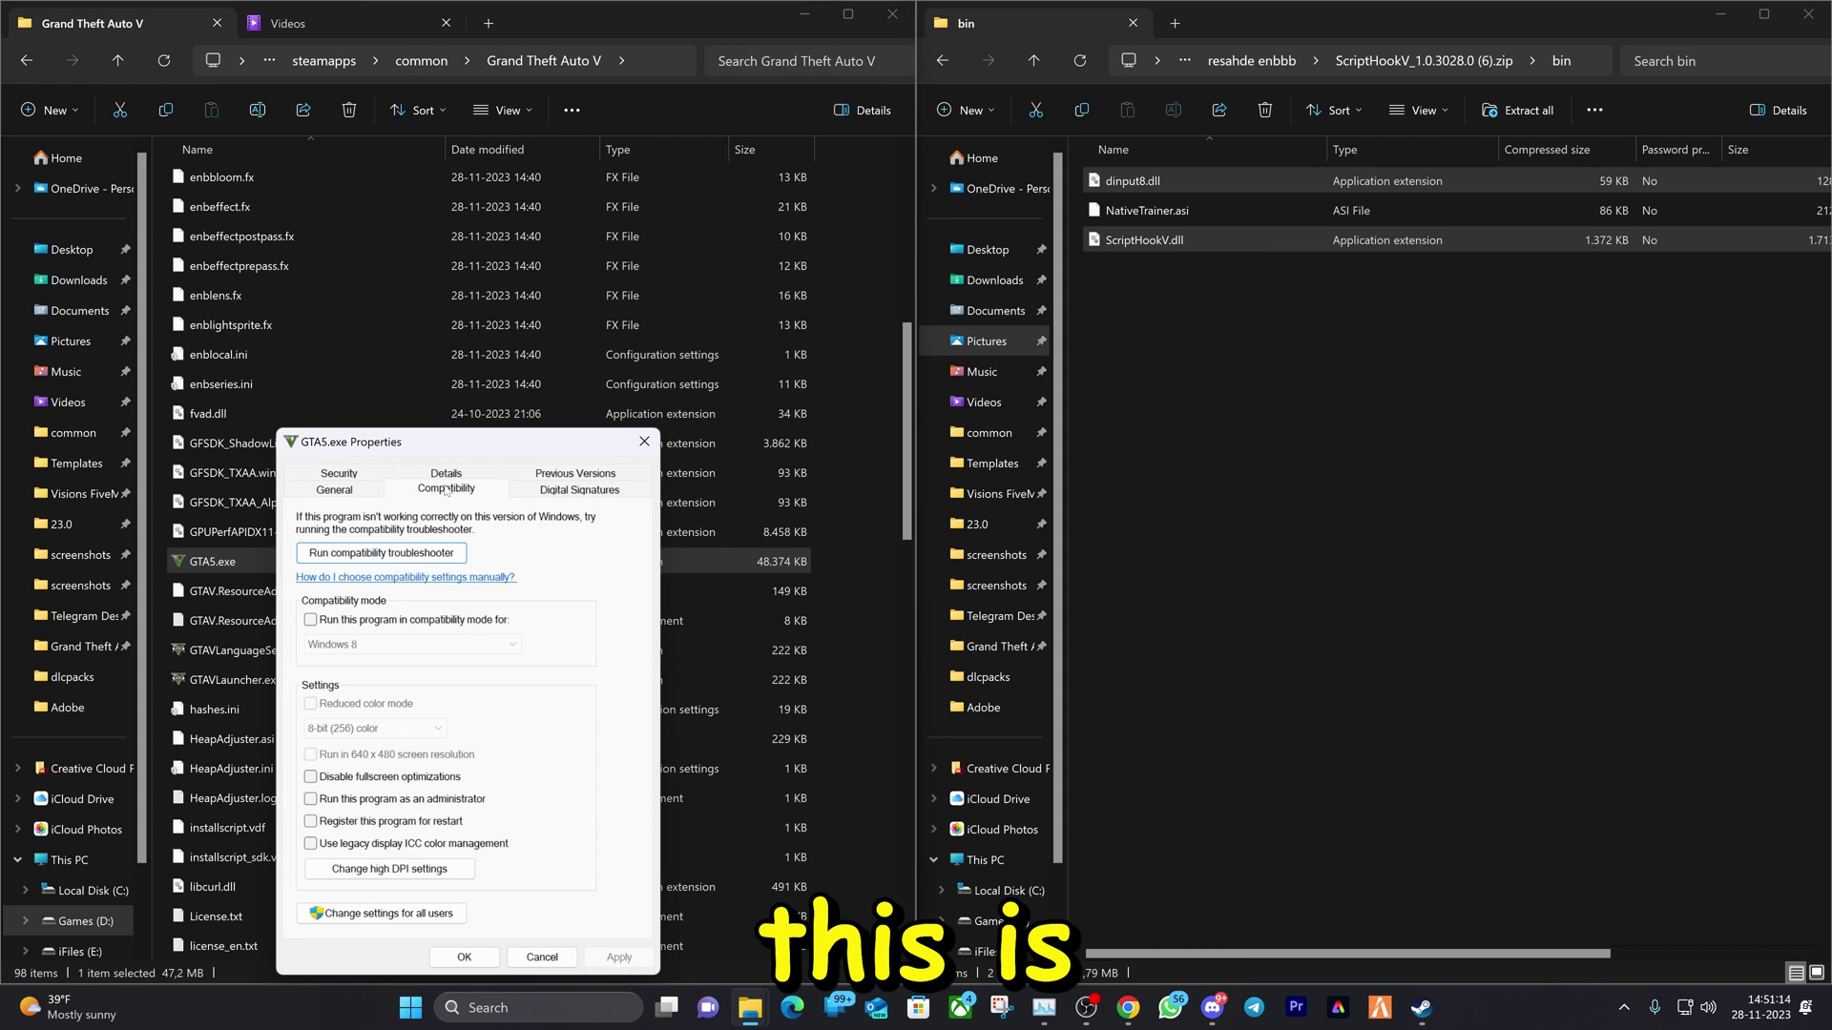
{"action": "left_click", "coordinate": [311, 620]}
{"action": "left_click", "coordinate": [410, 645]}
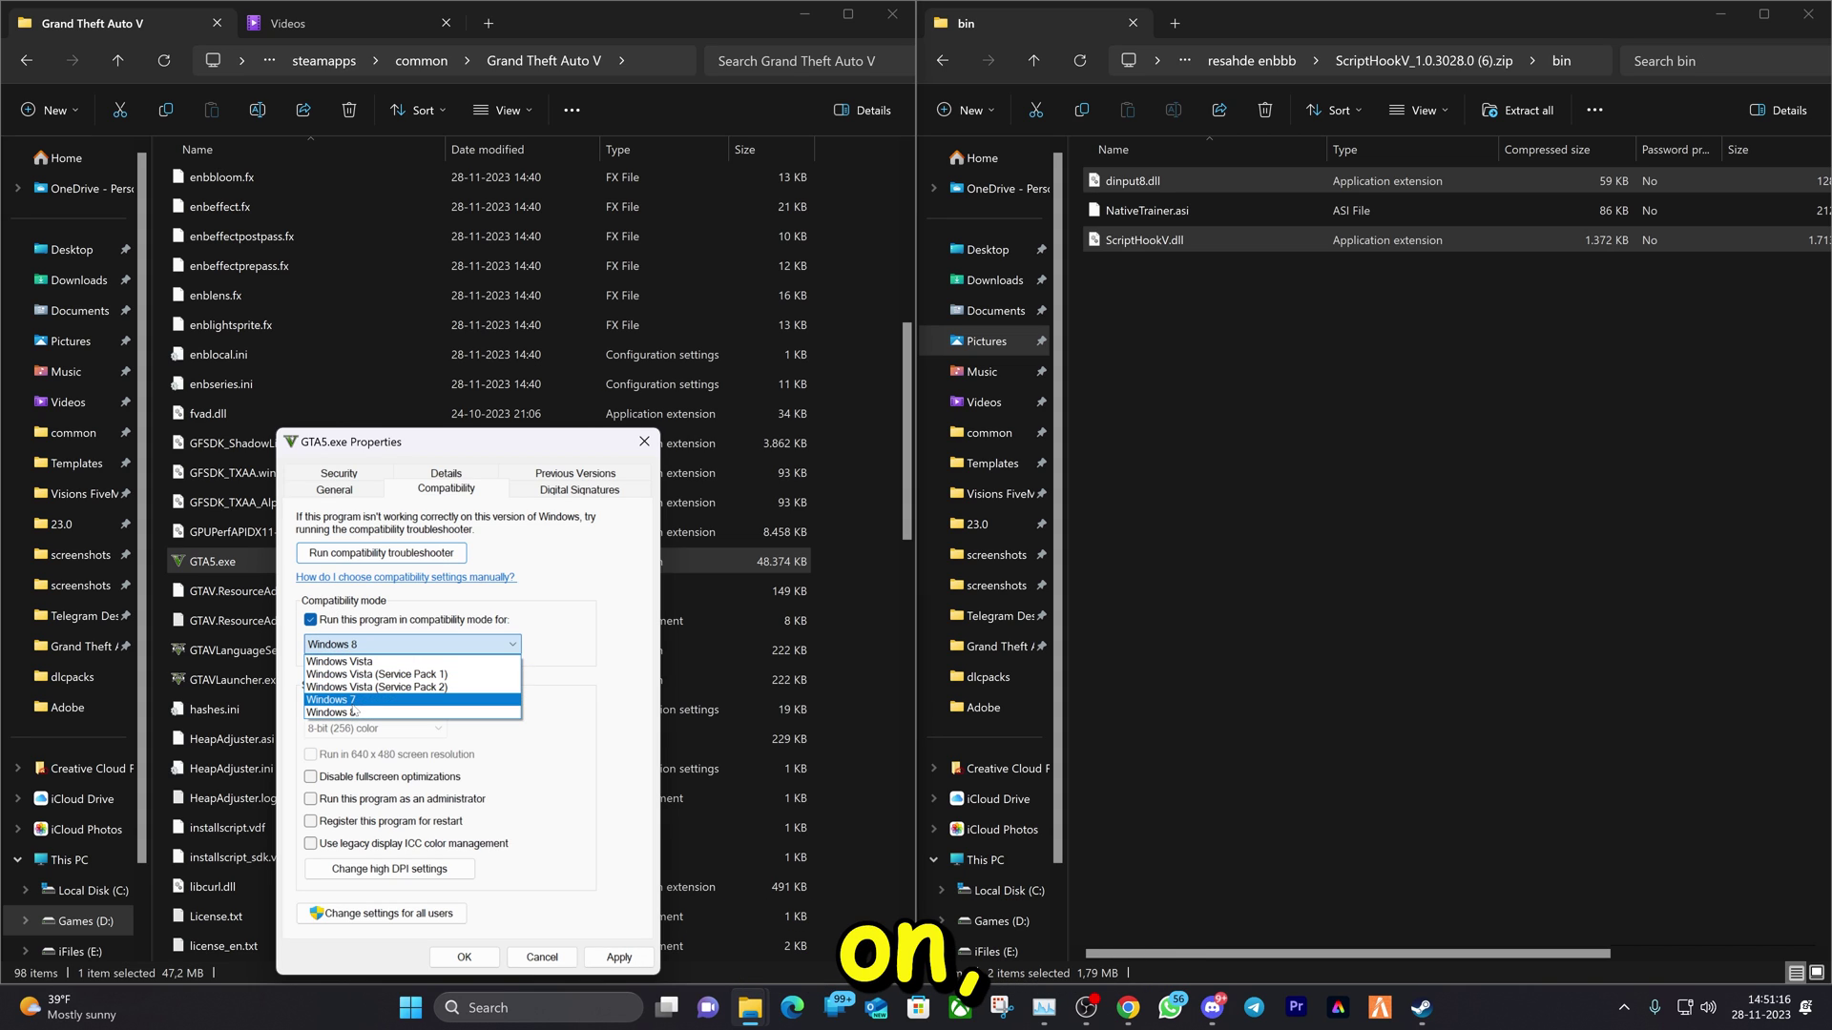
{"action": "left_click", "coordinate": [375, 621]}
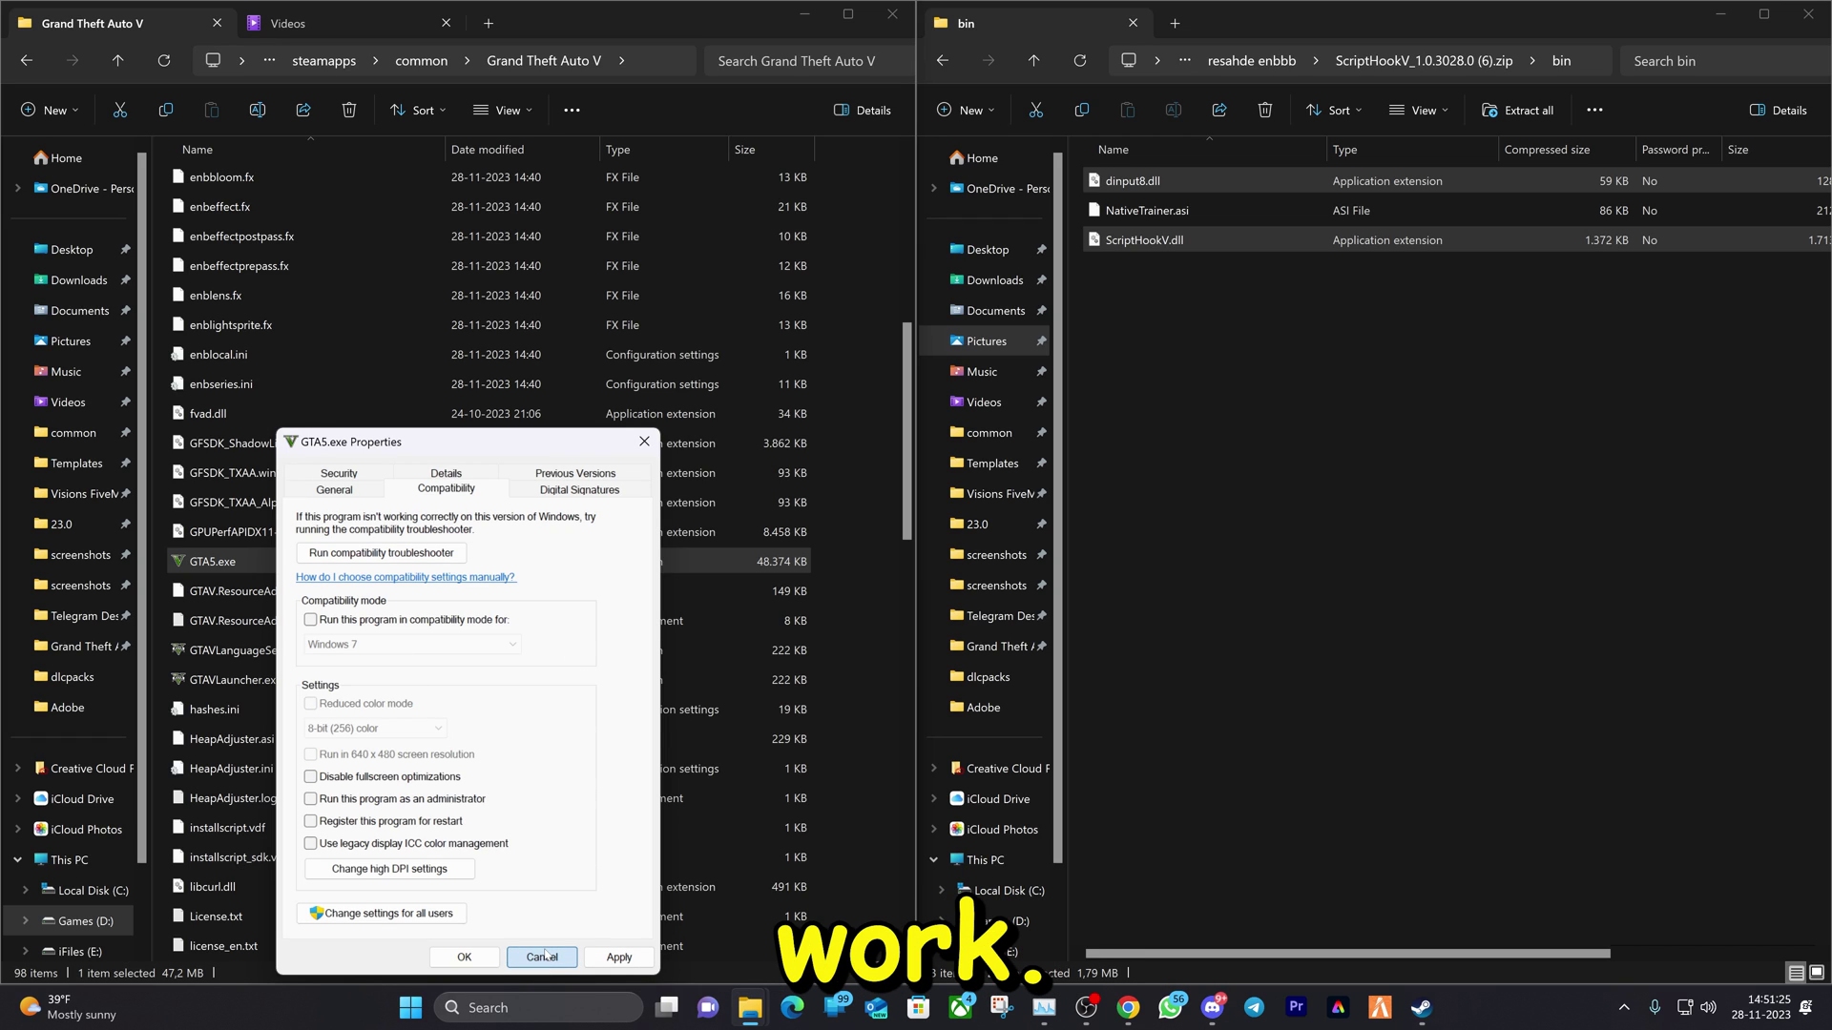
Step: Close the properties window and rename dxgi.dll to dxgi.asi in the game folder
{"action": "left_click", "coordinate": [541, 956]}
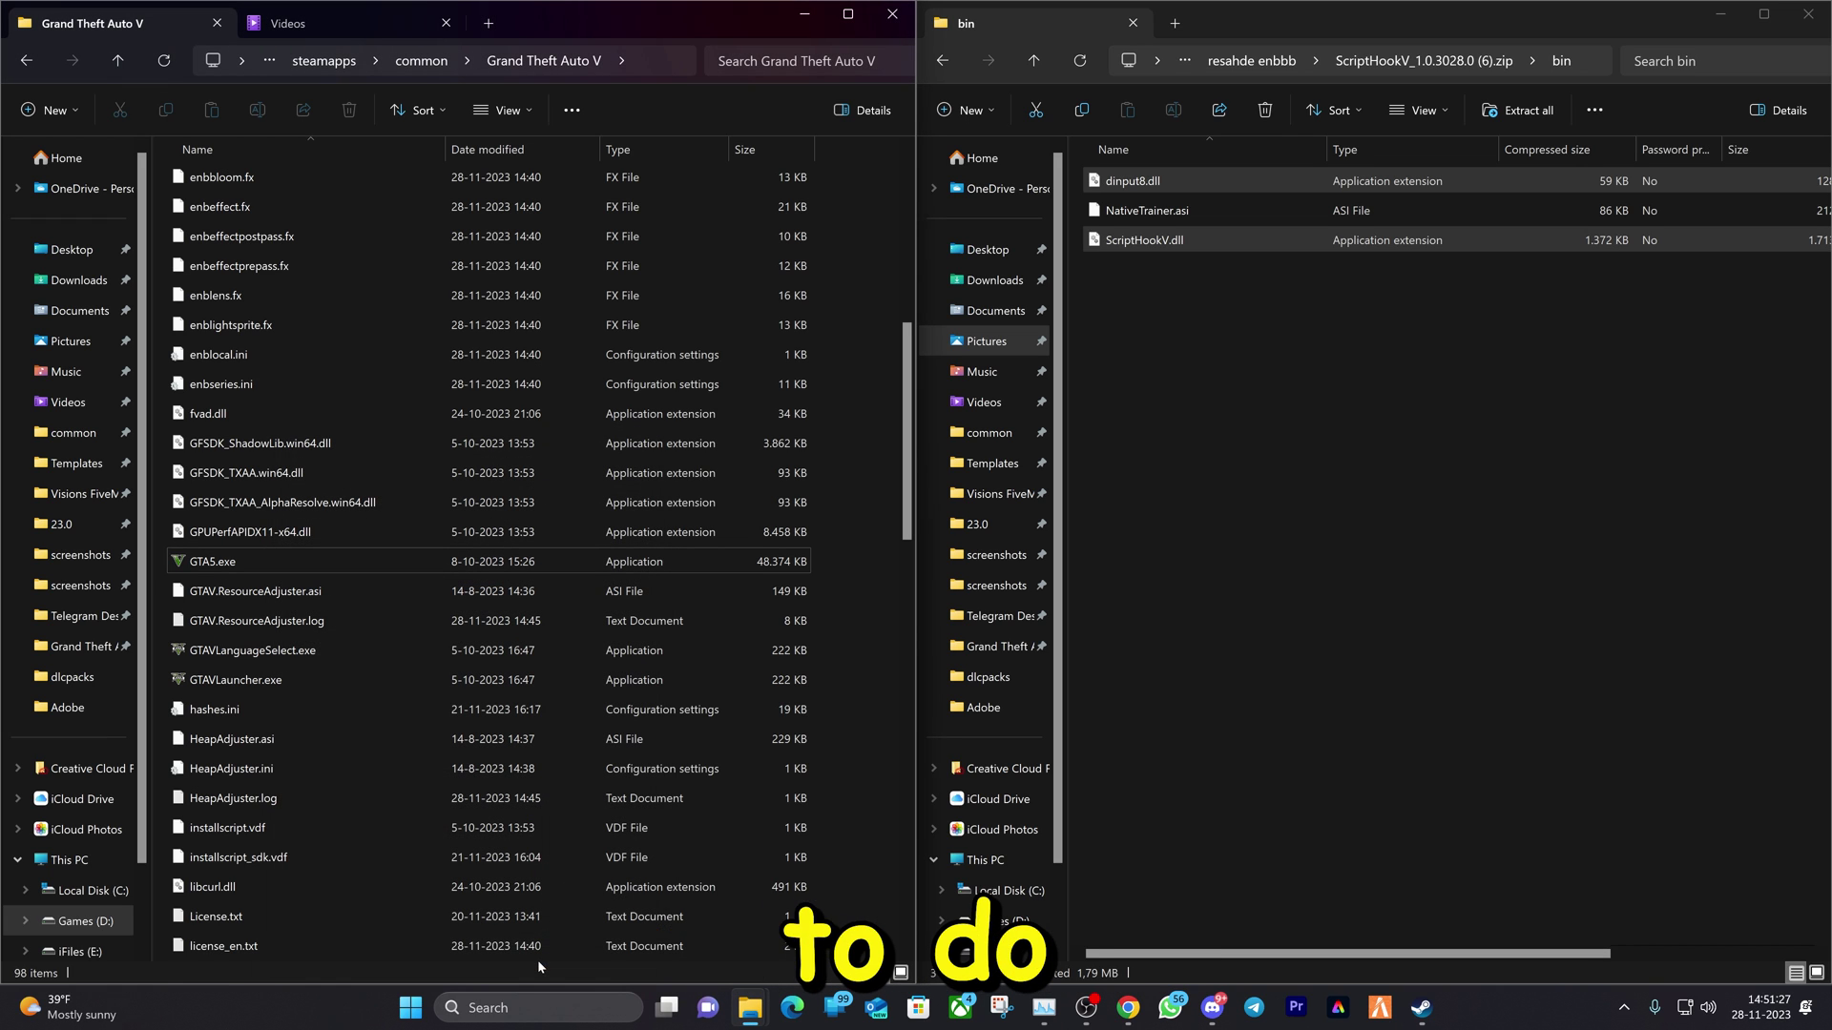
{"action": "scroll", "coordinate": [363, 763], "scroll_direction": "up", "scroll_amount": 4}
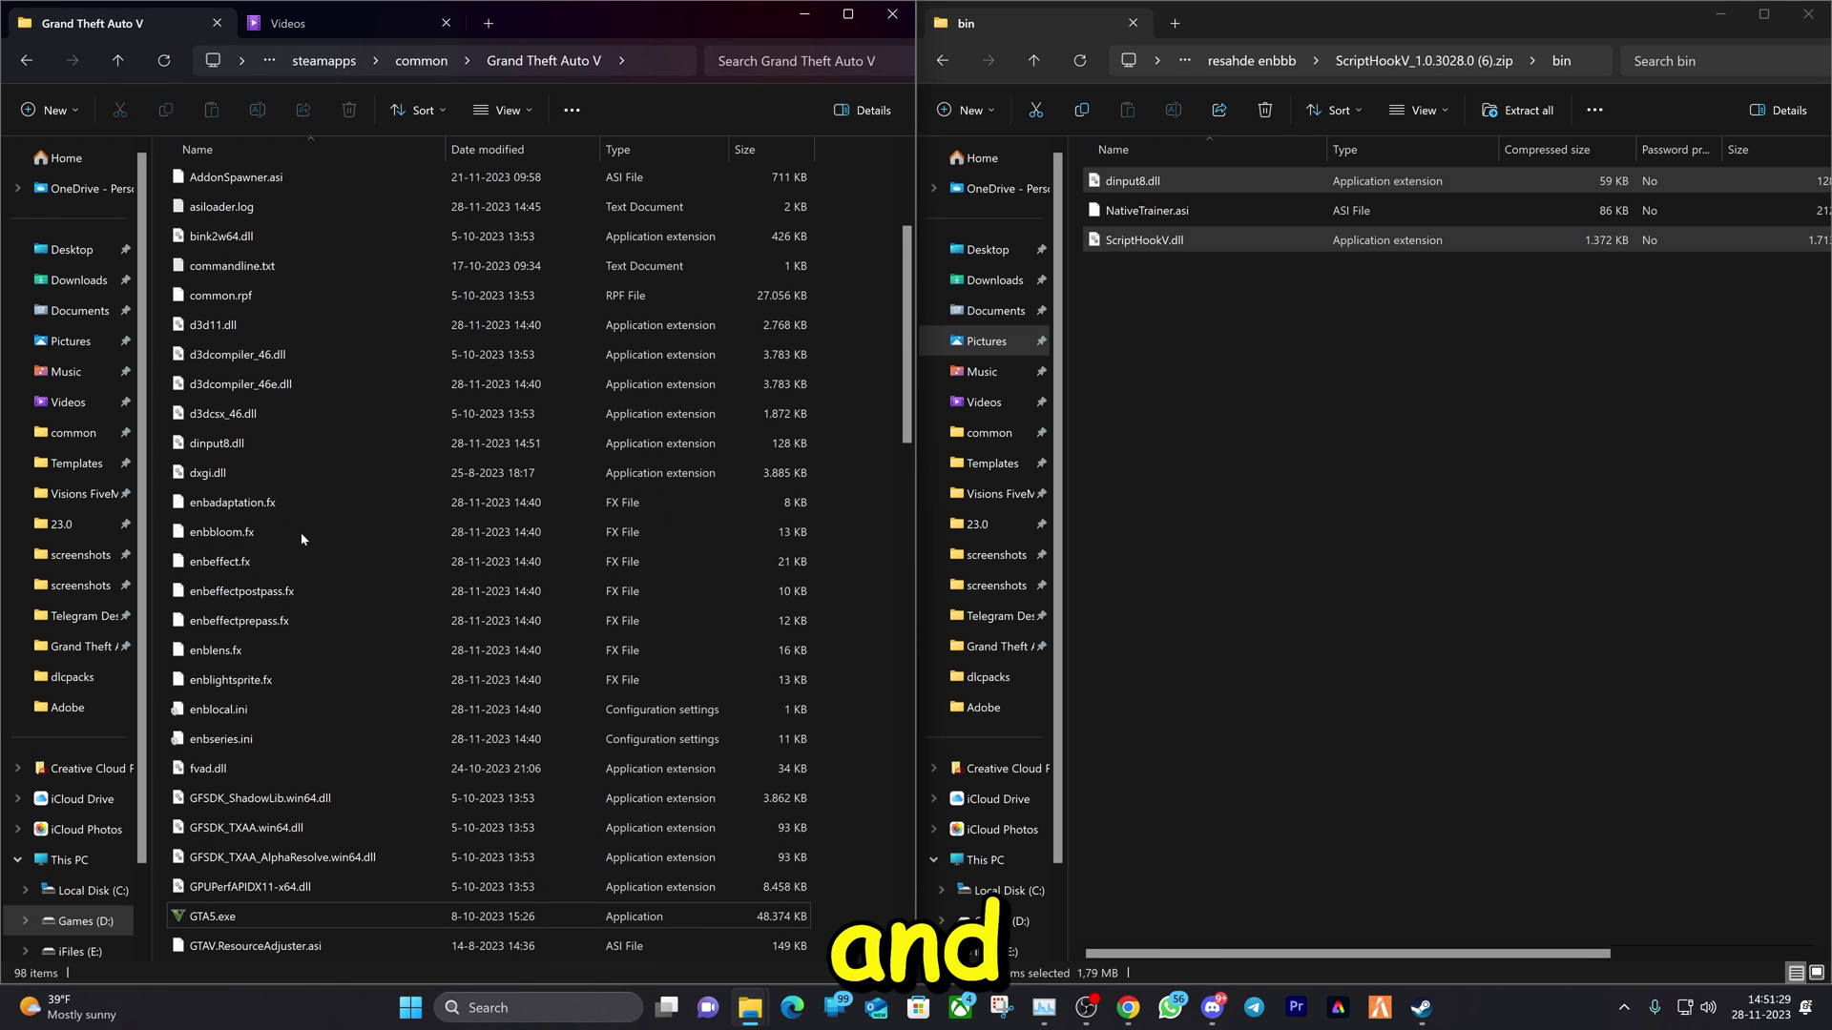
{"action": "left_click", "coordinate": [251, 477]}
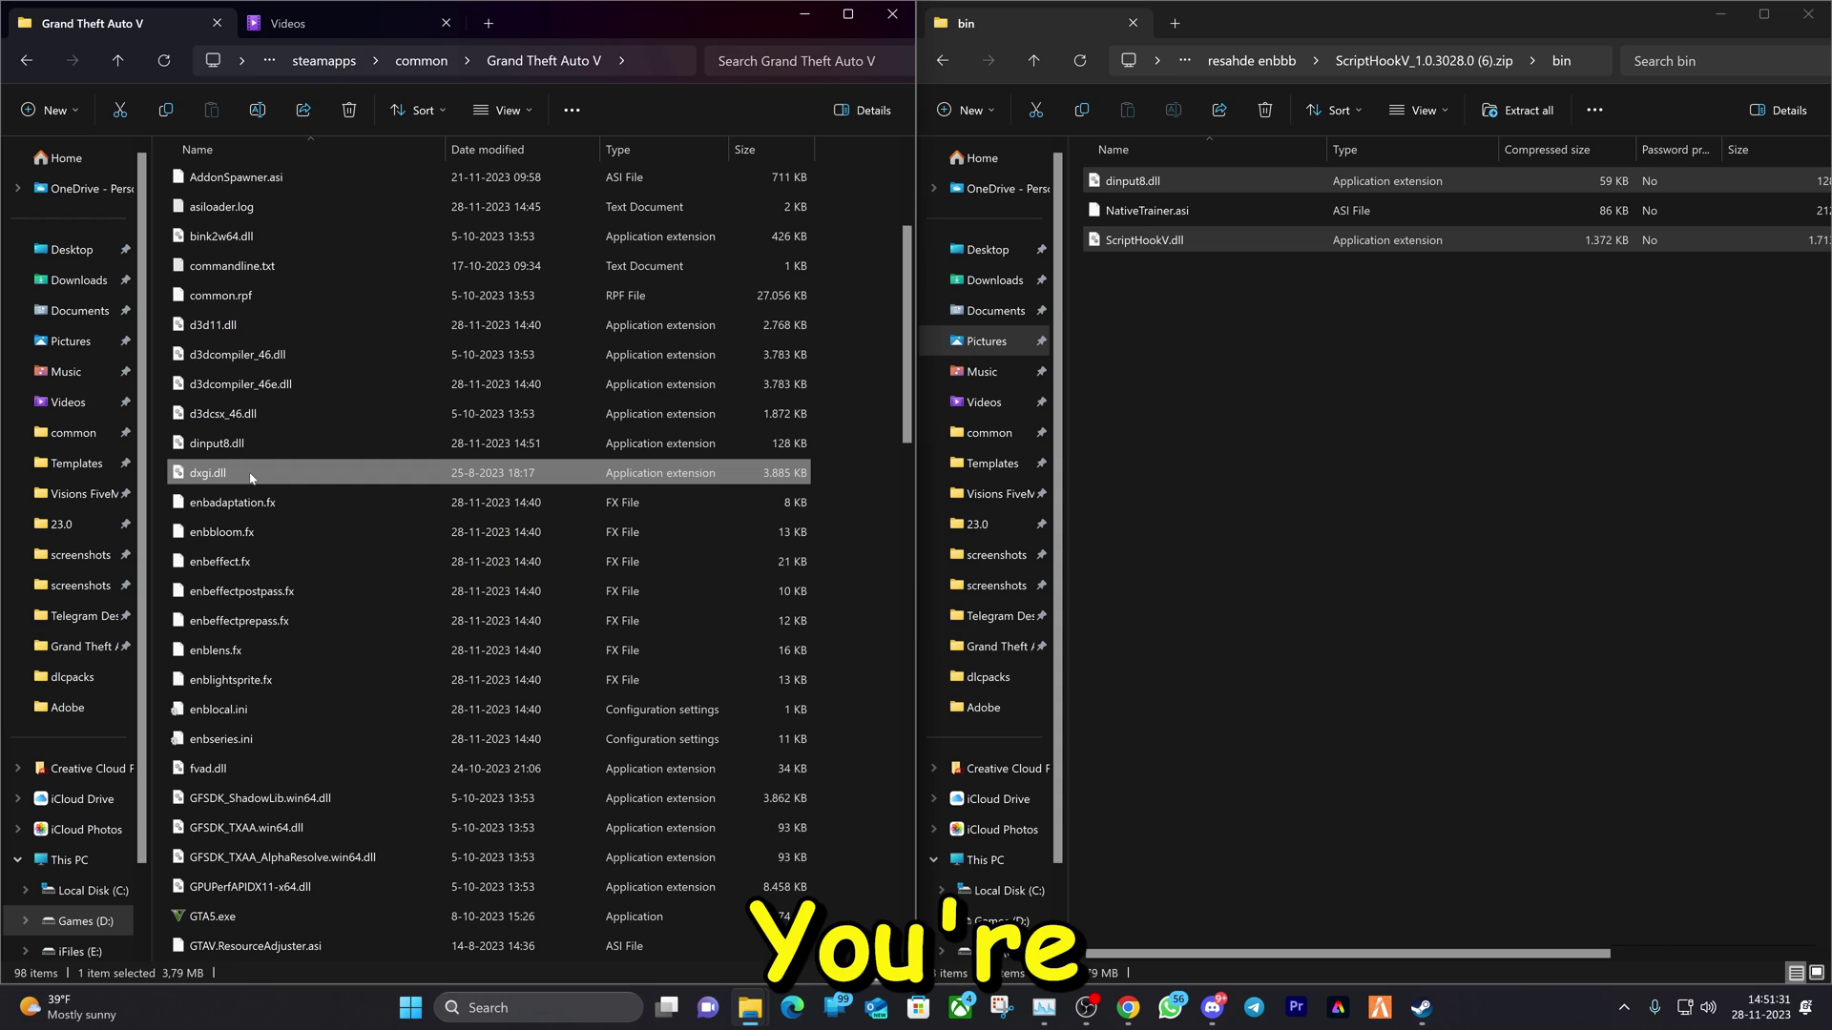
{"action": "key", "text": "Right"}
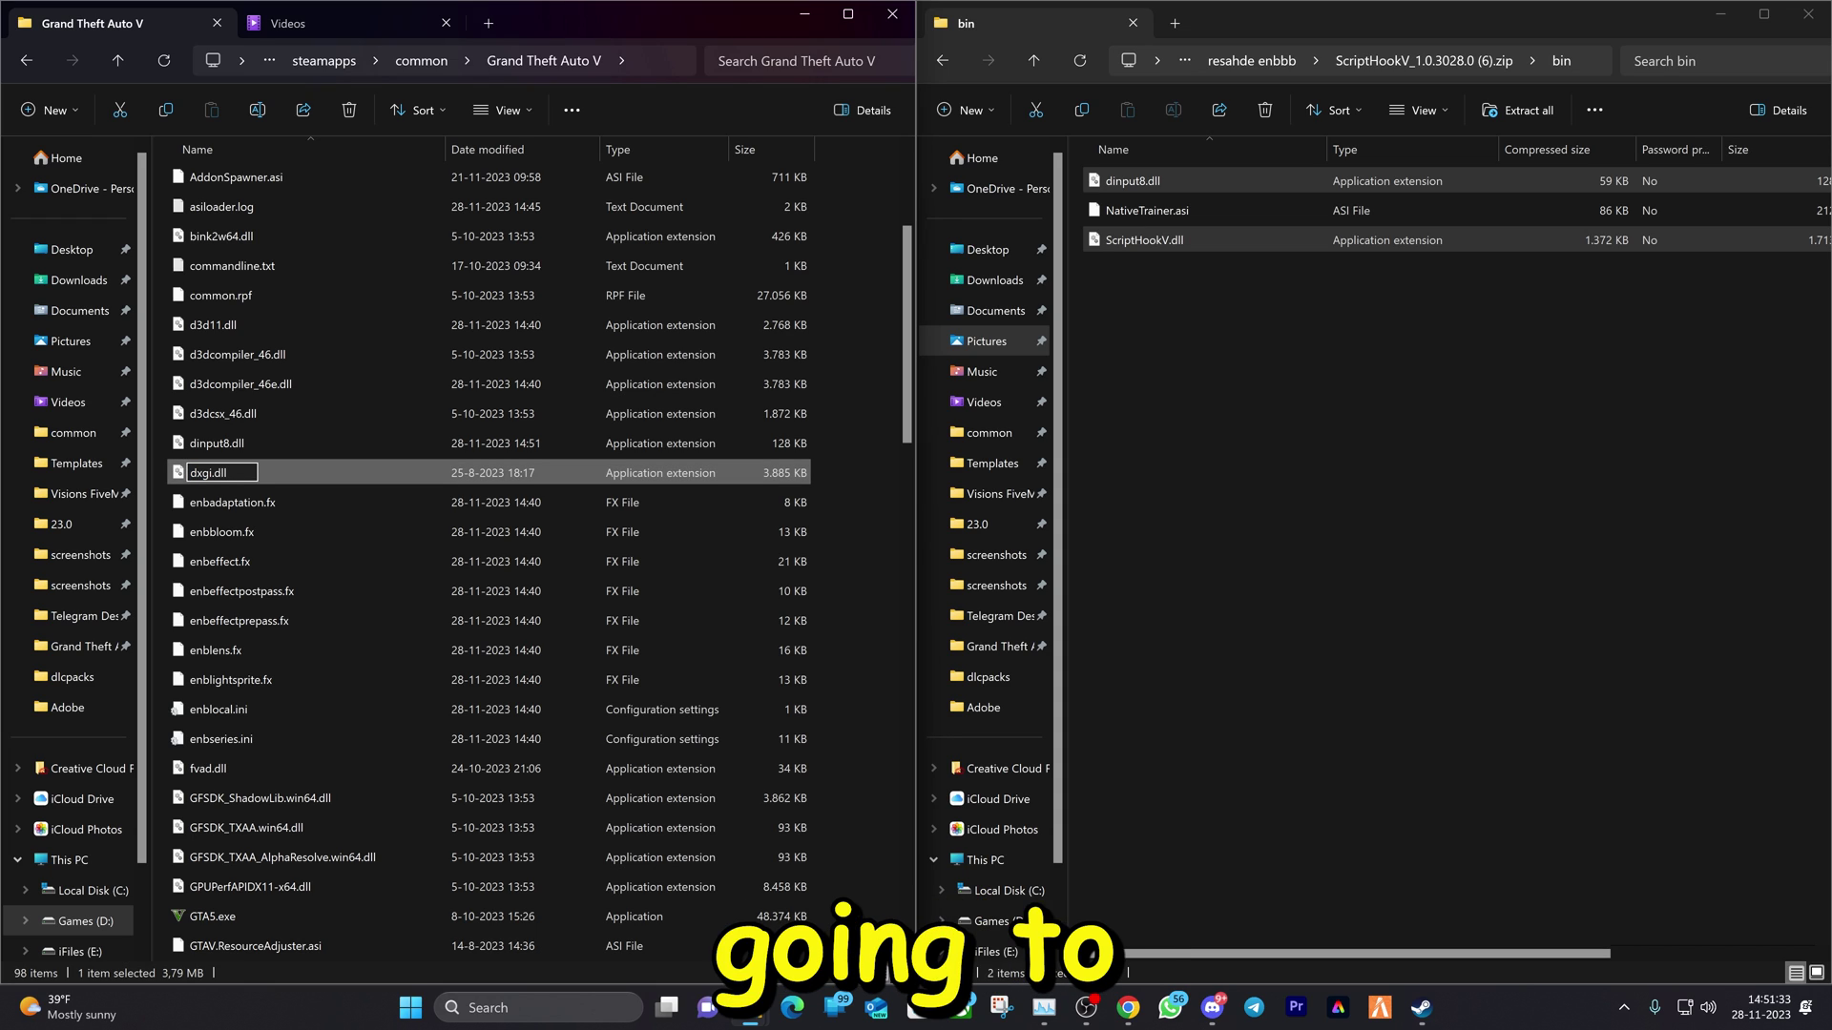
{"action": "key", "text": "BackSpace"}
{"action": "key", "text": "BackSpace"}
{"action": "key", "text": "BackSpace"}
{"action": "type", "text": "asi"}
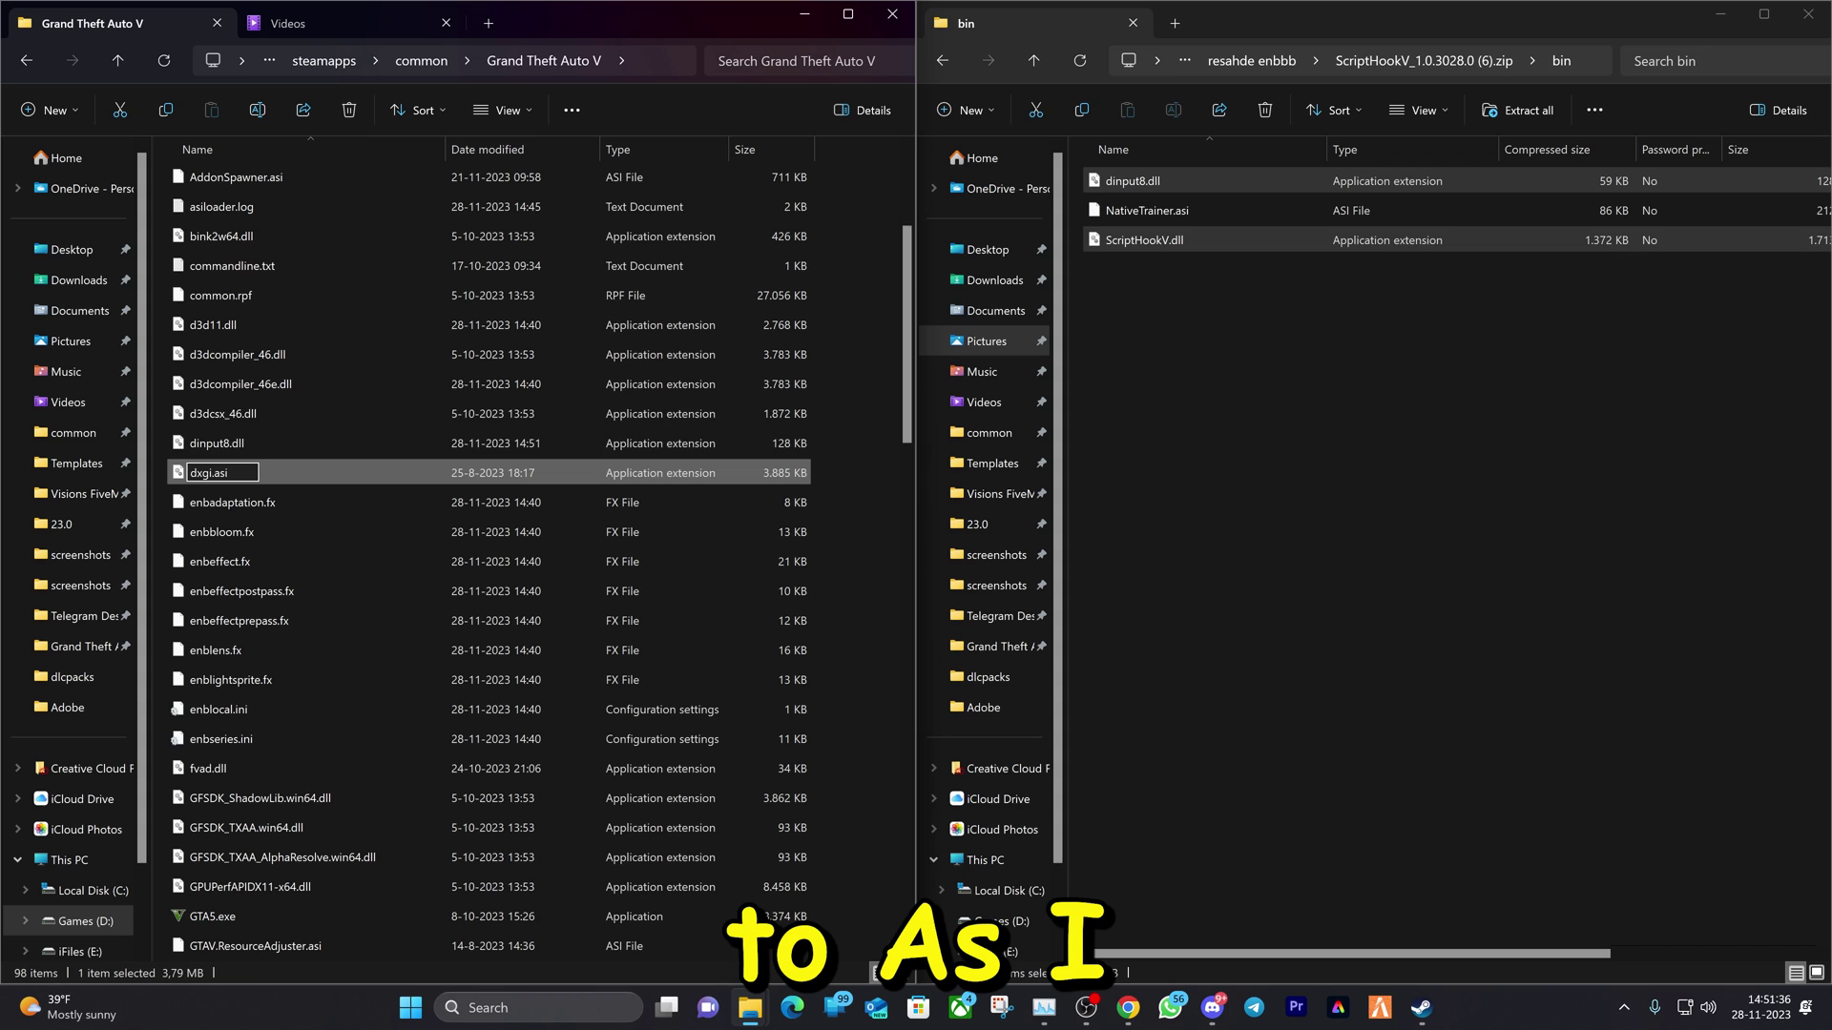
{"action": "key", "text": "Return"}
{"action": "scroll", "coordinate": [767, 534], "scroll_direction": "down", "scroll_amount": 8}
{"action": "scroll", "coordinate": [766, 534], "scroll_direction": "up", "scroll_amount": 9}
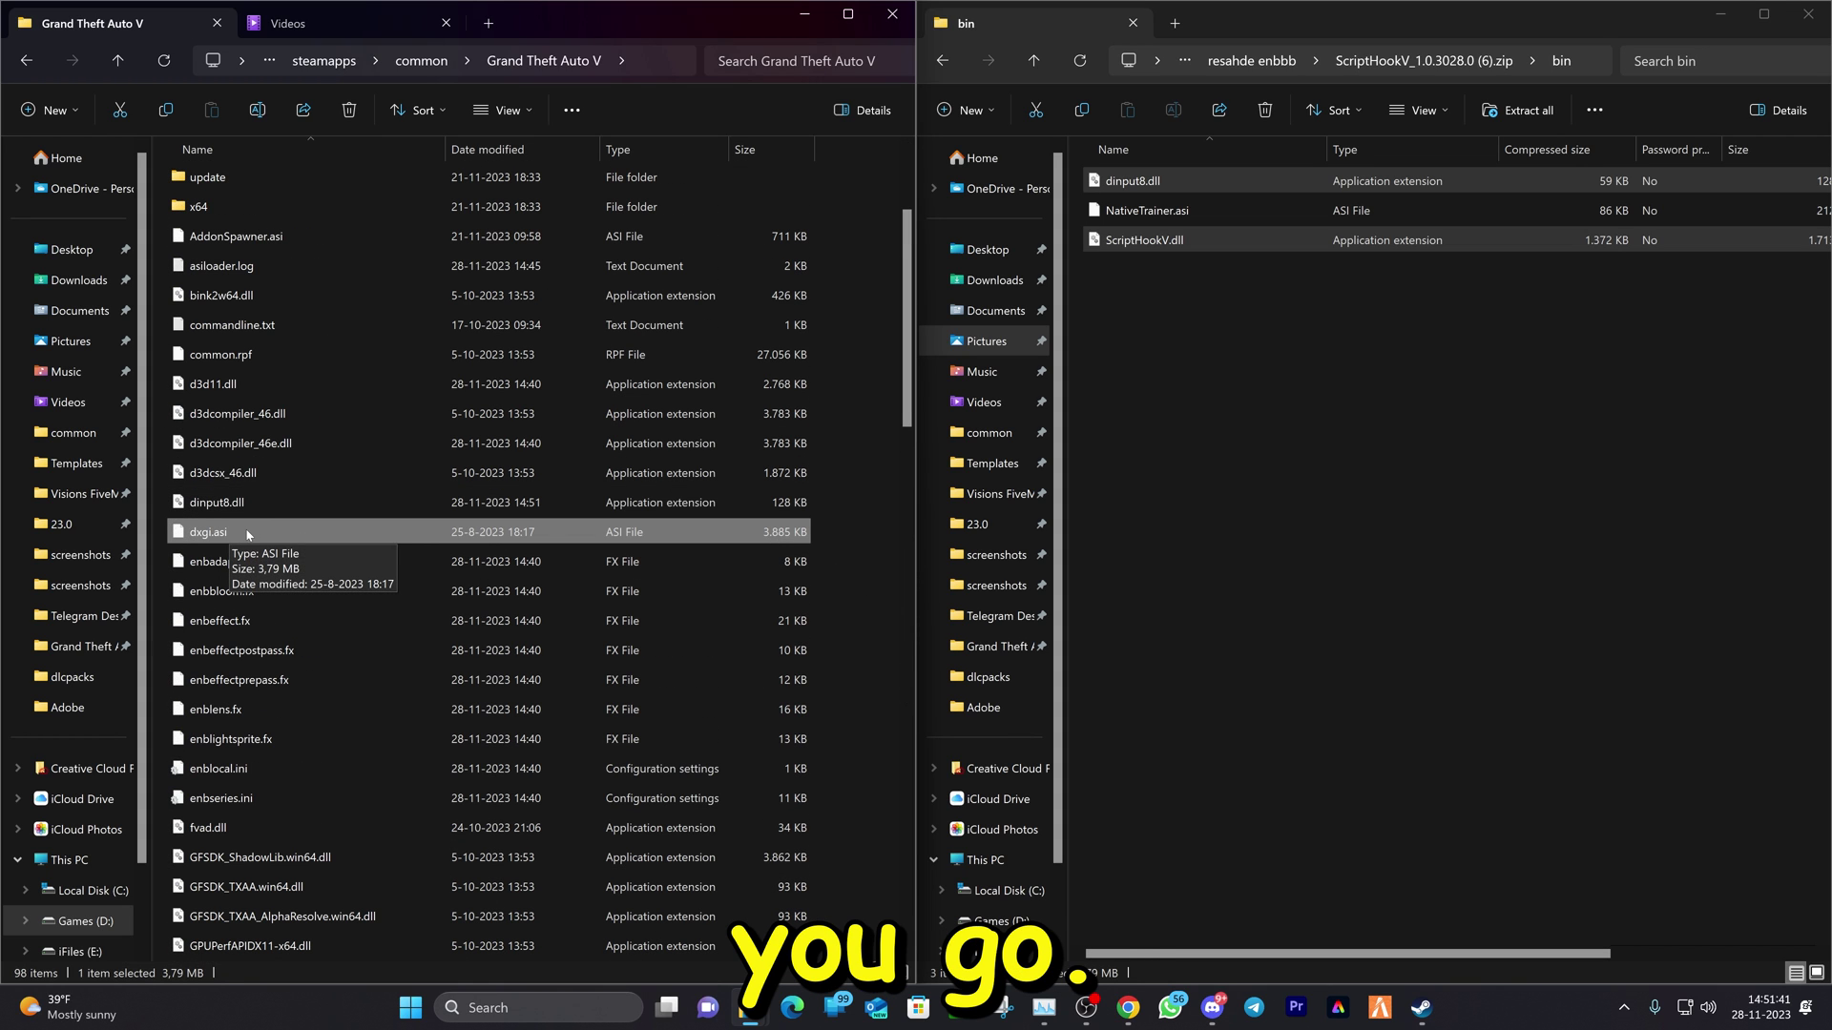
{"action": "scroll", "coordinate": [309, 536], "scroll_direction": "up", "scroll_amount": 1}
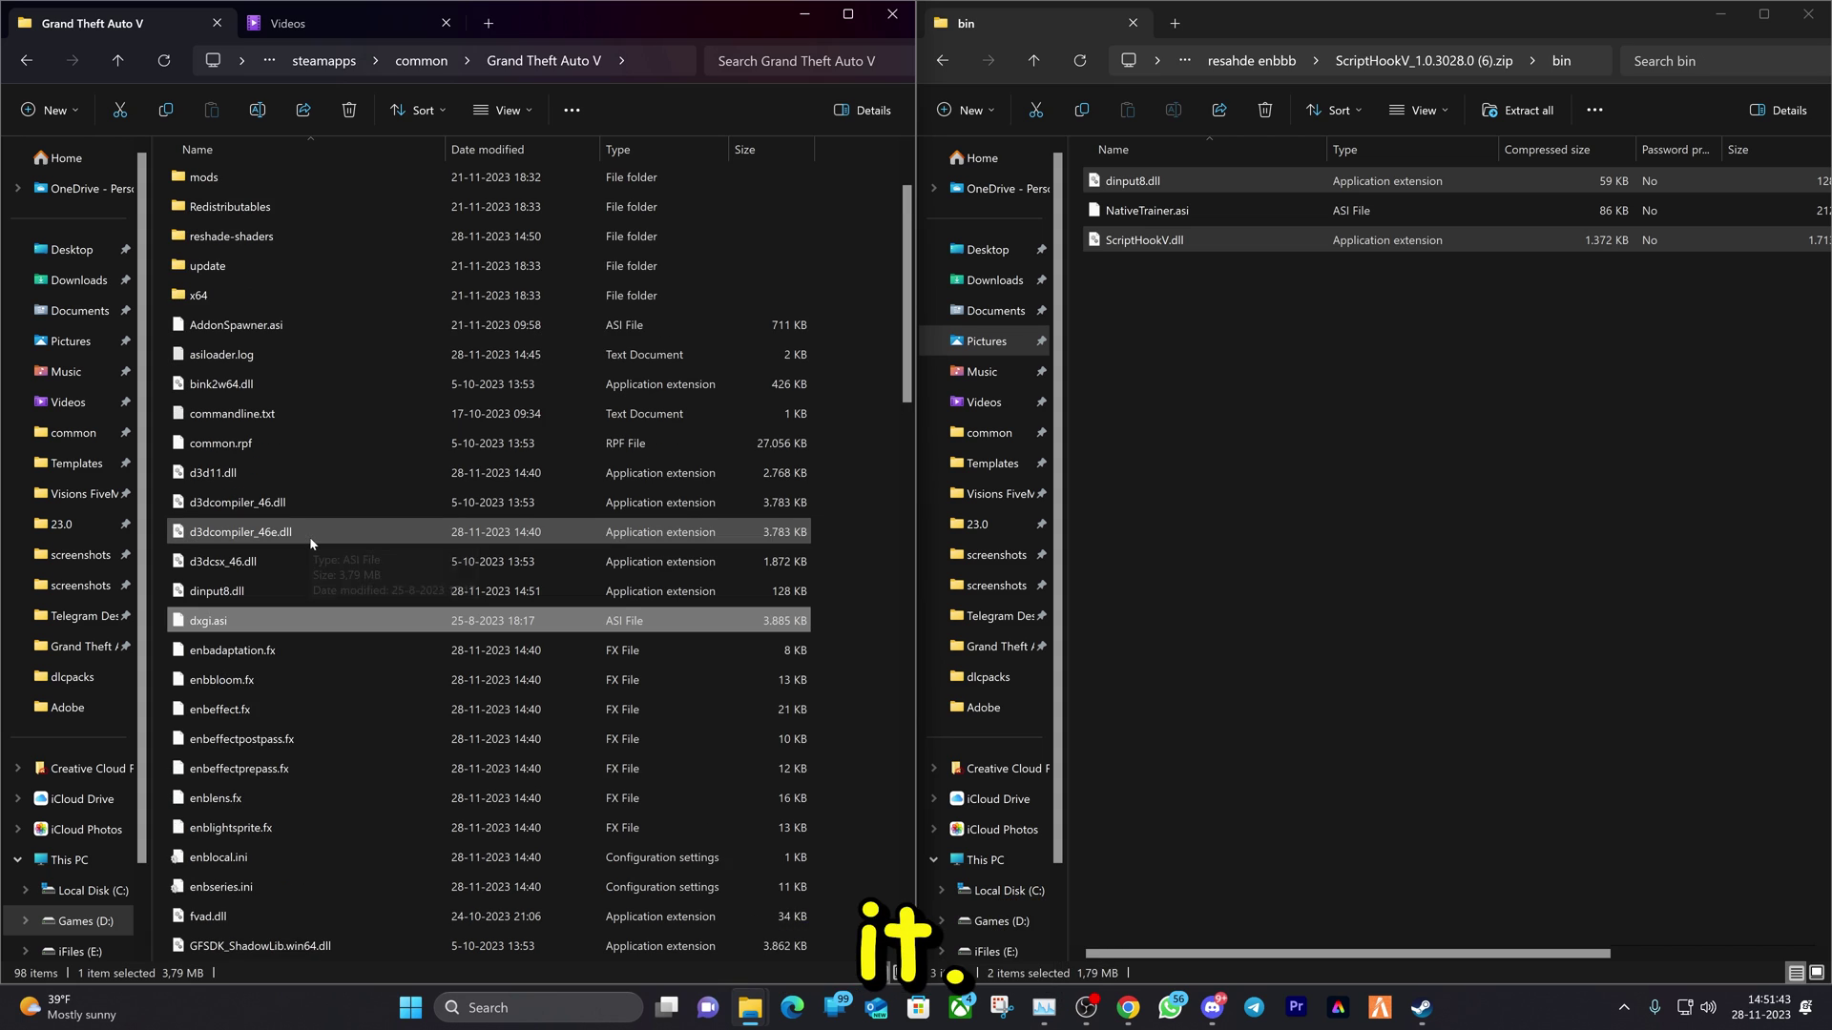
Step: Launch Grand Theft Auto V from the Steam tray icon's quick-launch menu
{"action": "left_click", "coordinate": [1625, 1007]}
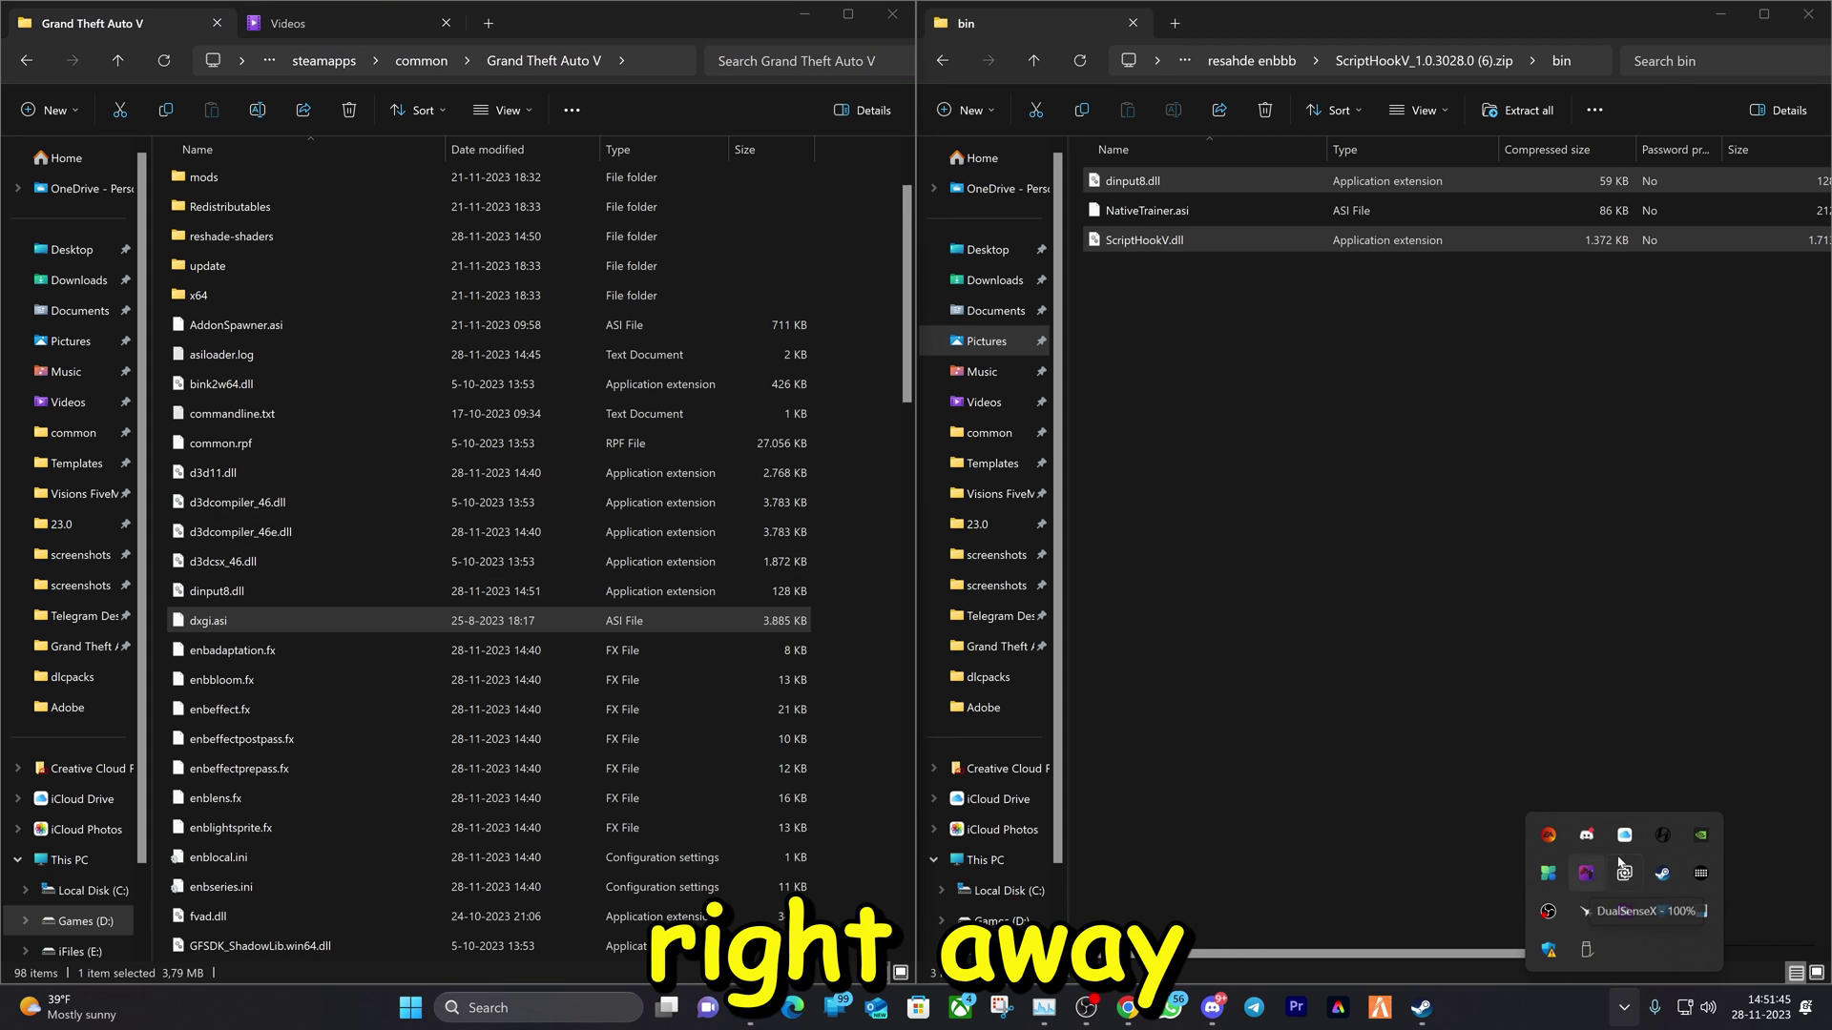
{"action": "right_click", "coordinate": [1662, 873]}
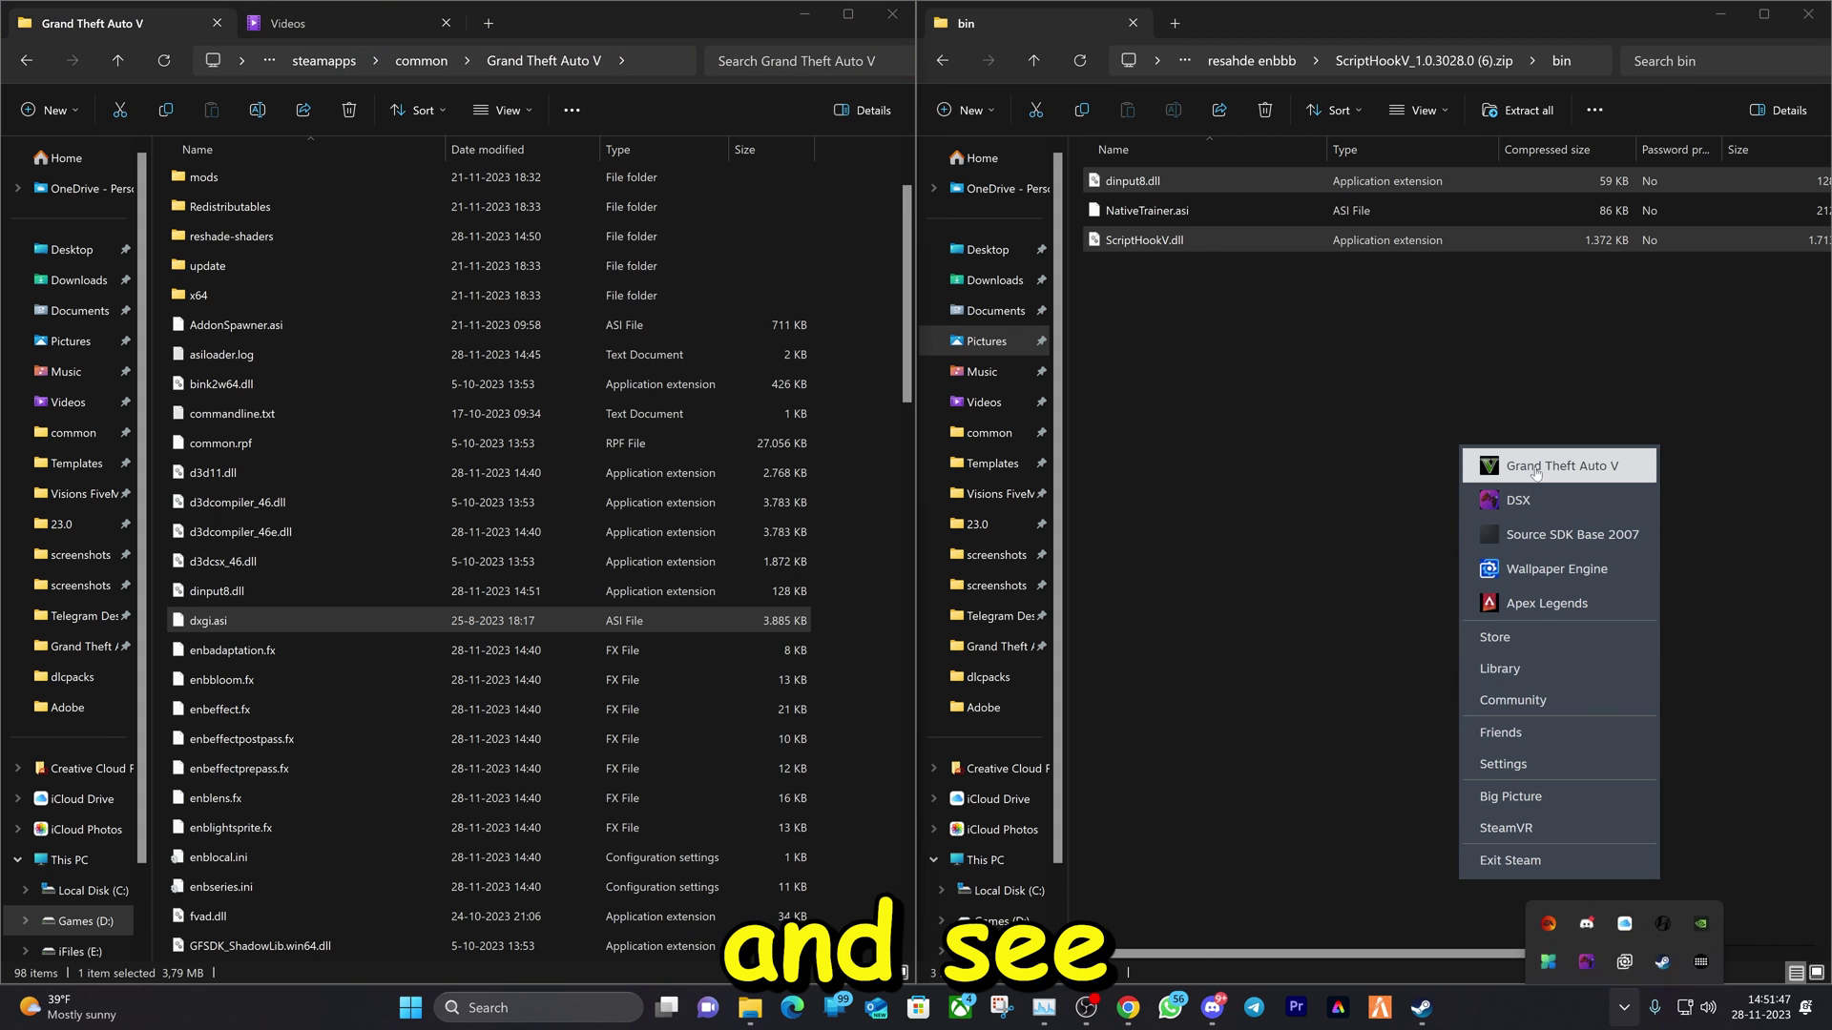
{"action": "left_click", "coordinate": [1565, 460]}
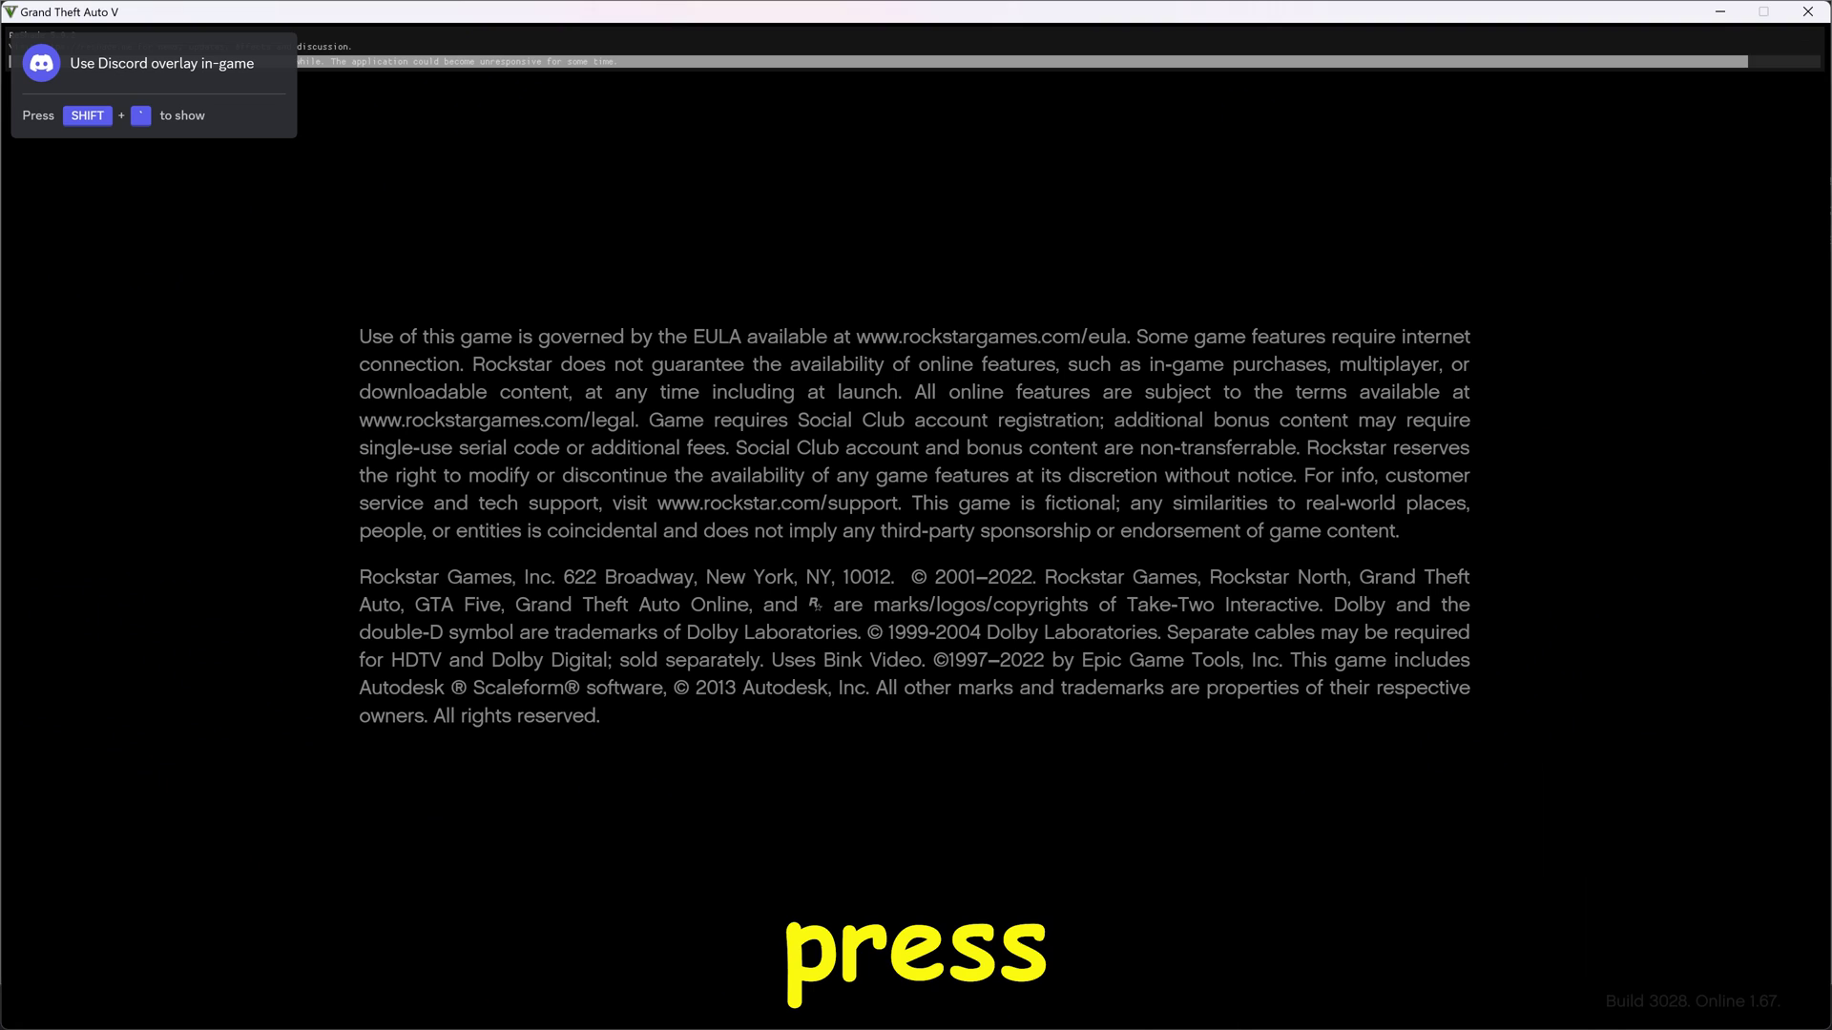
Step: Bring up the ReShade in-game overlay with the Home key as GTA V loads
{"action": "key", "text": "Home"}
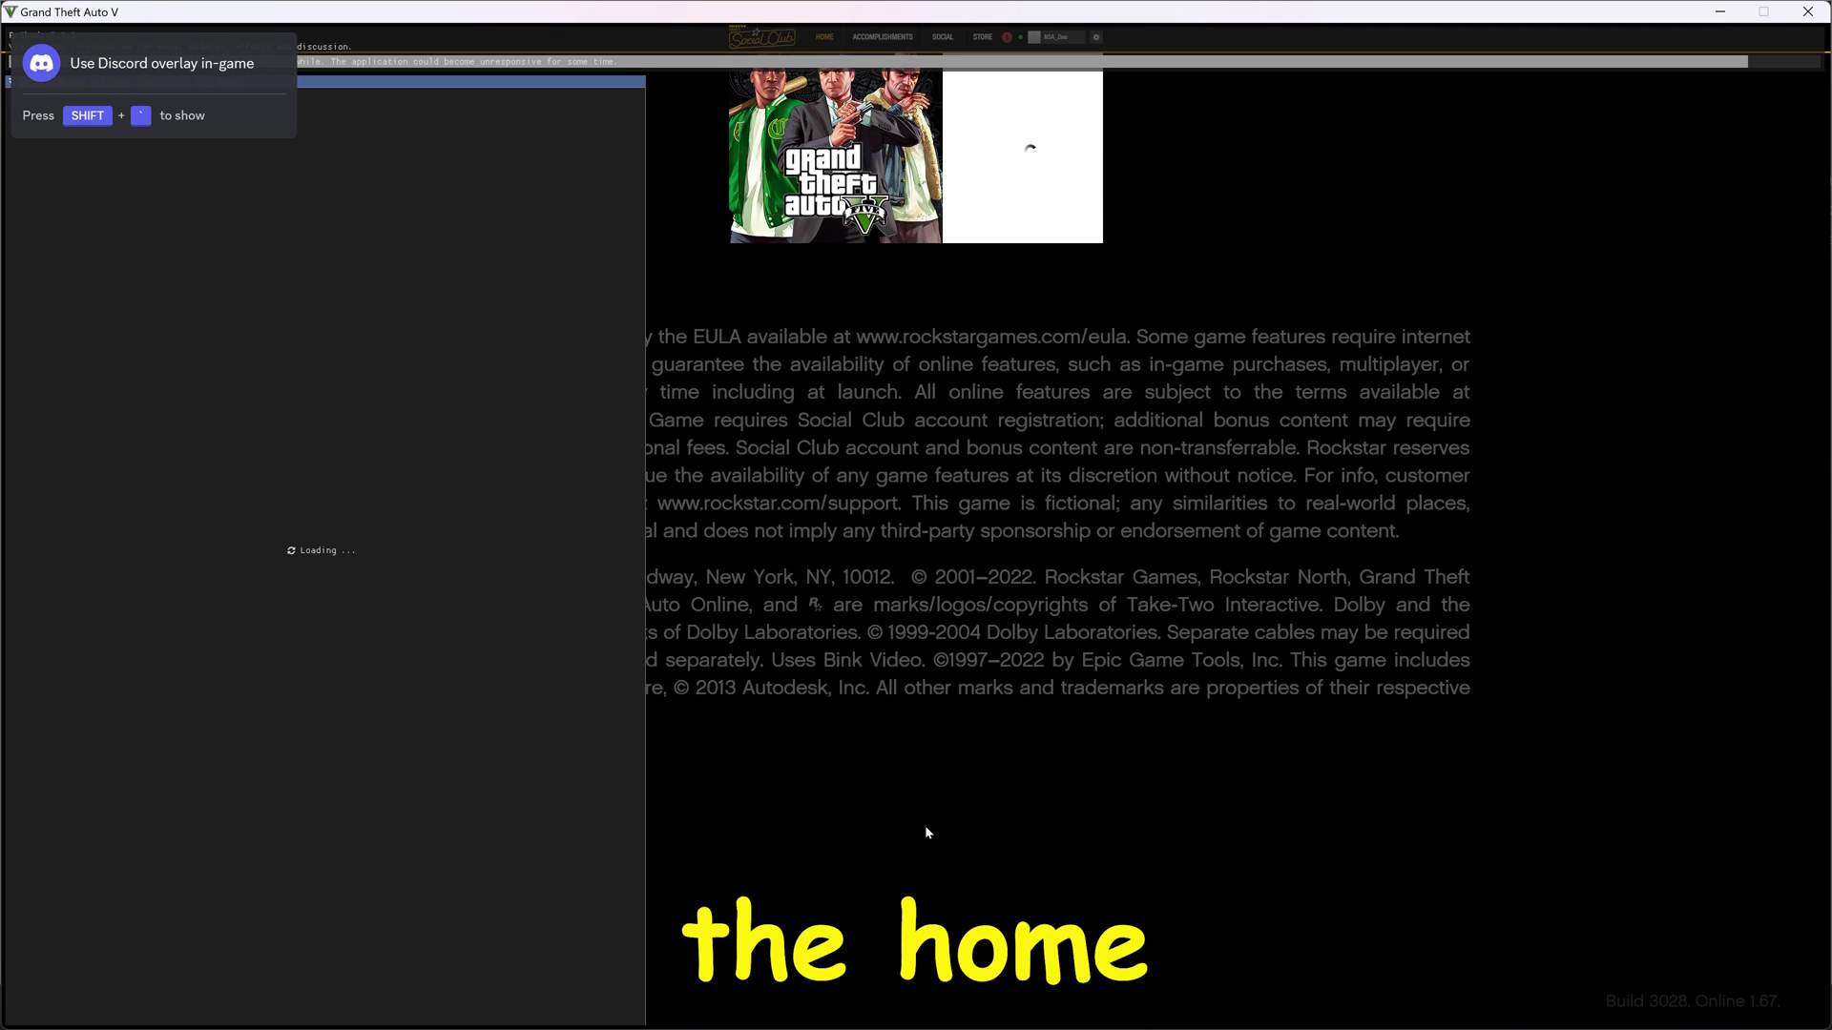